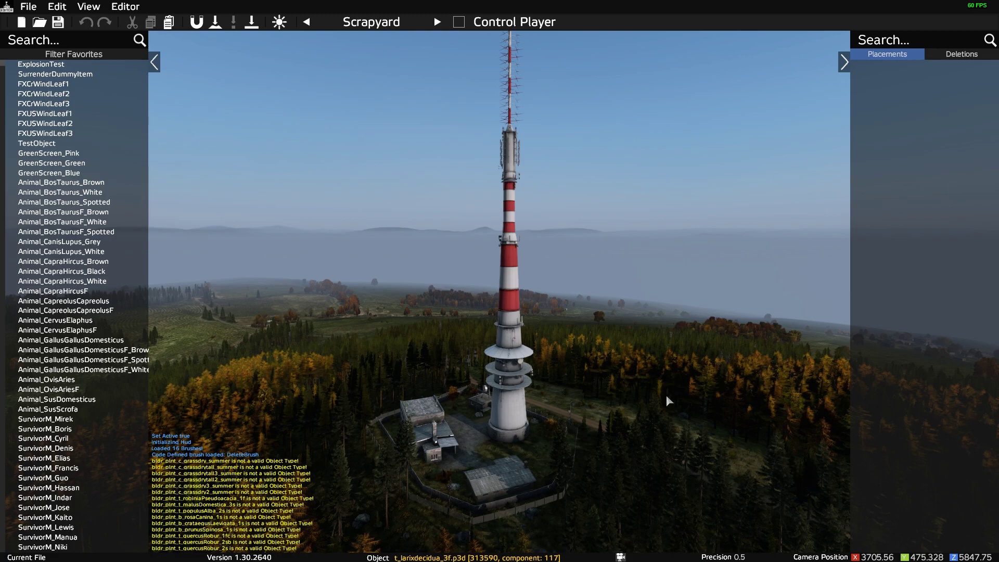
Filter the placeable object list by "tc2" to find the radio tower sections.
mouse_move(669, 396)
right_mouse_down()
mouse_move(684, 365)
mouse_move(670, 390)
right_mouse_up()
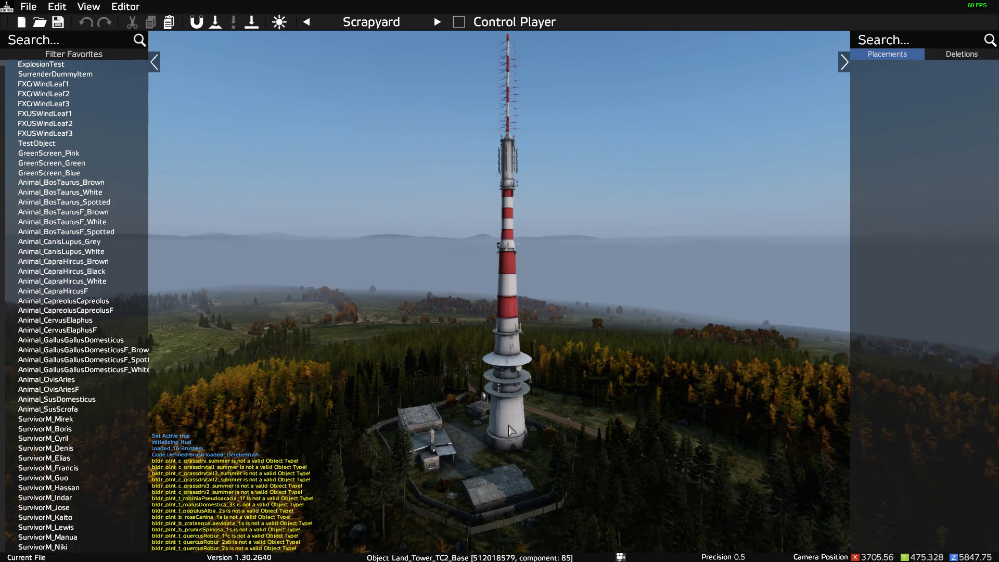
left_click(89, 45)
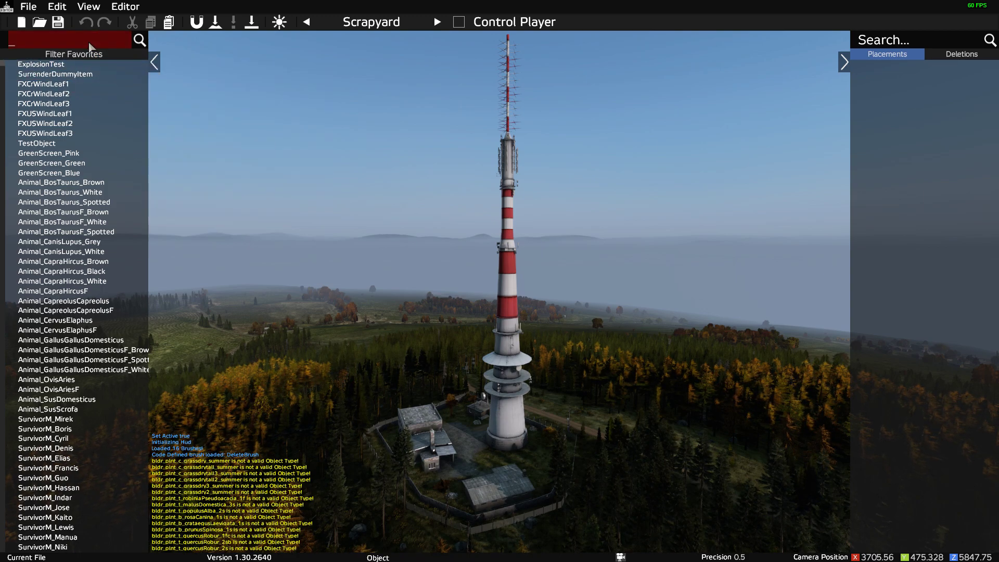
type("tc2")
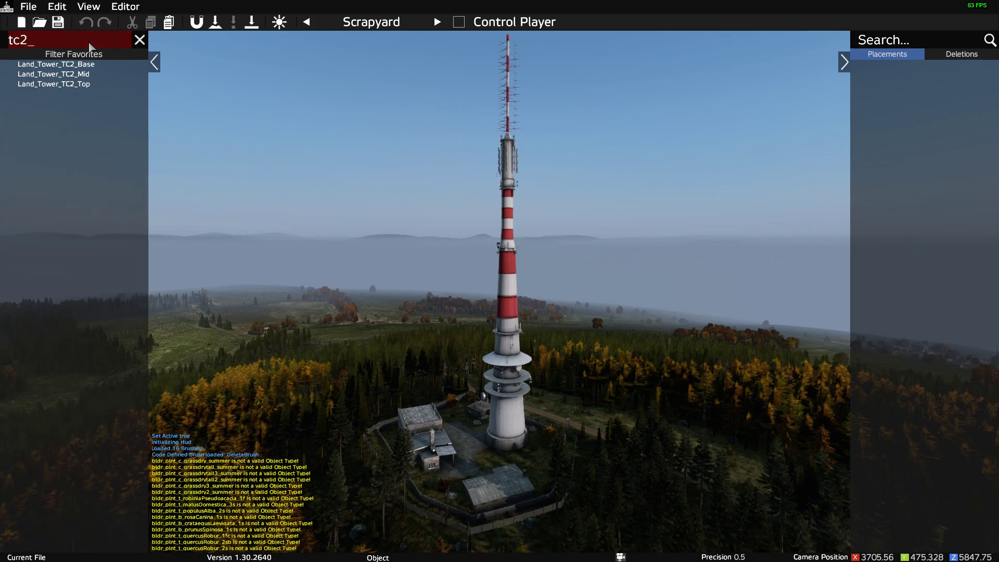
Place Land_Tower_TC2_Base beside the existing tower and stack Land_Tower_TC2_Mid on top of it.
left_click(83, 70)
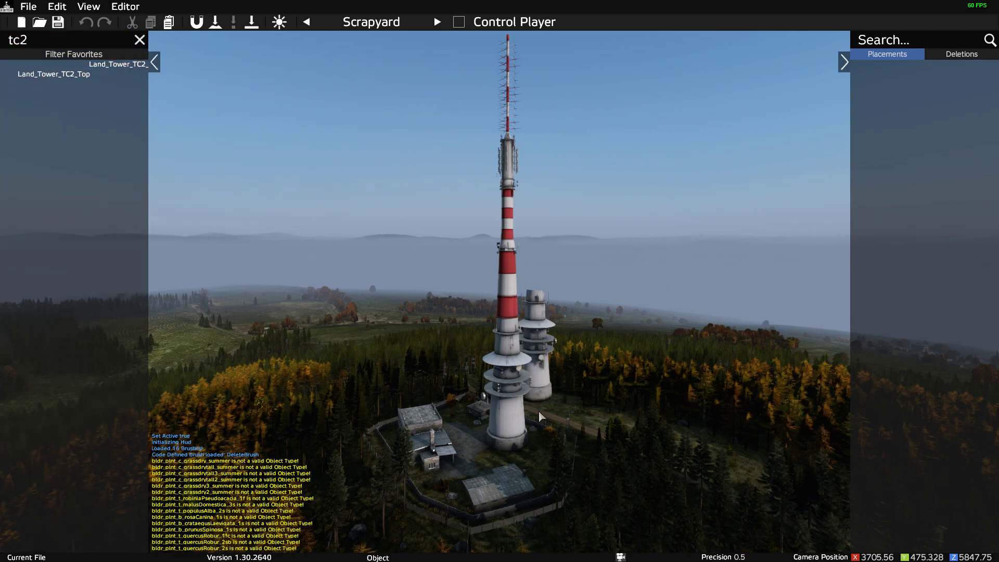
left_click(604, 437)
left_click(73, 74)
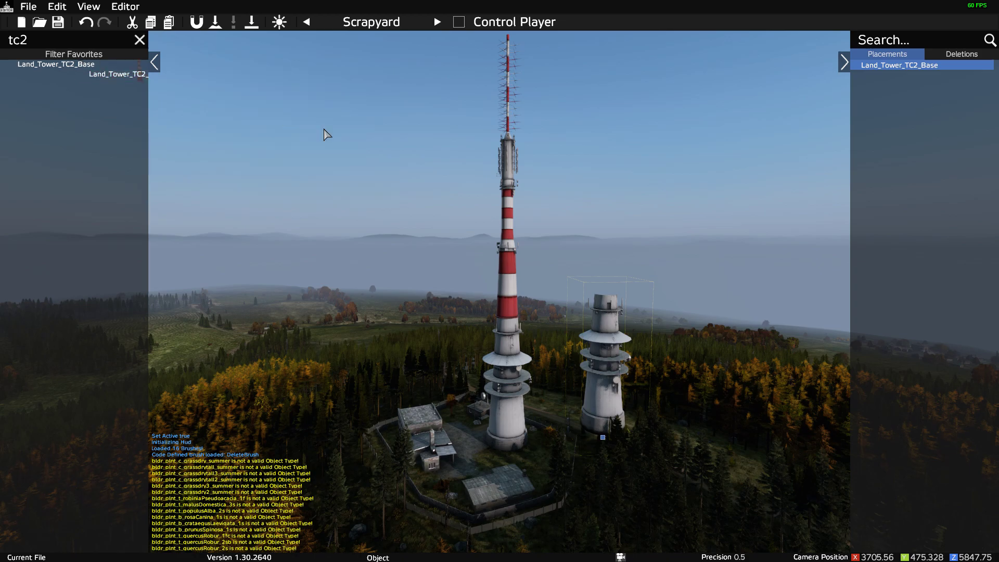
left_click(600, 452)
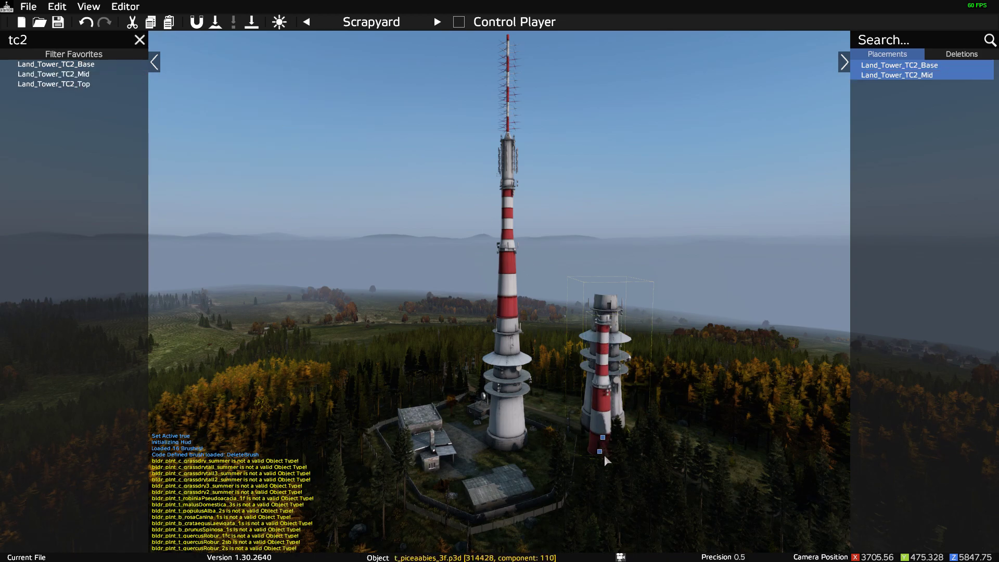
left_click(607, 458)
left_click(600, 452)
left_click_drag(601, 456, 620, 302)
left_click(662, 354)
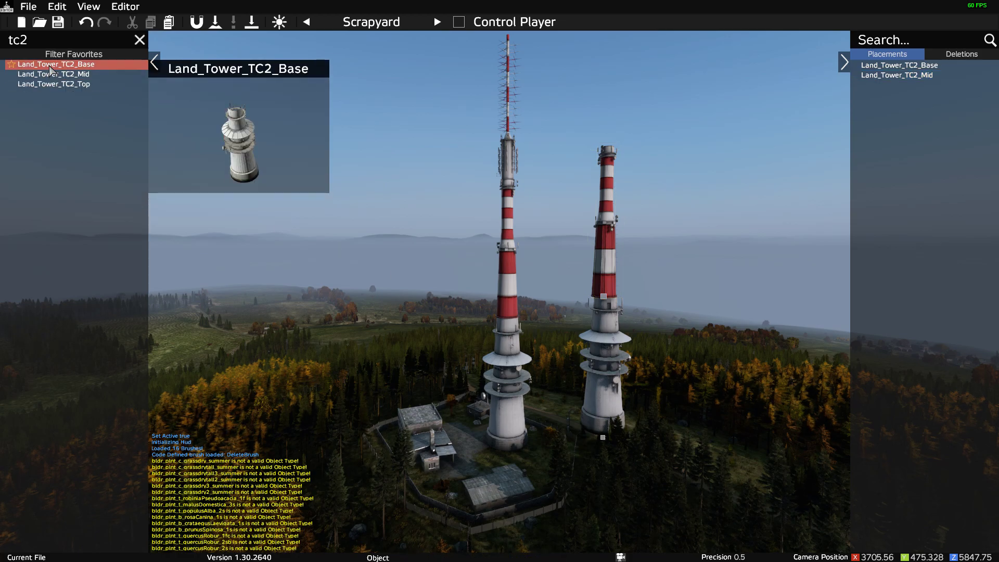
Place Land_Tower_TC2_Top by the second tower and raise it above the middle section.
left_click(58, 87)
left_click_drag(57, 90, 609, 464)
left_click(617, 483)
left_click(610, 465)
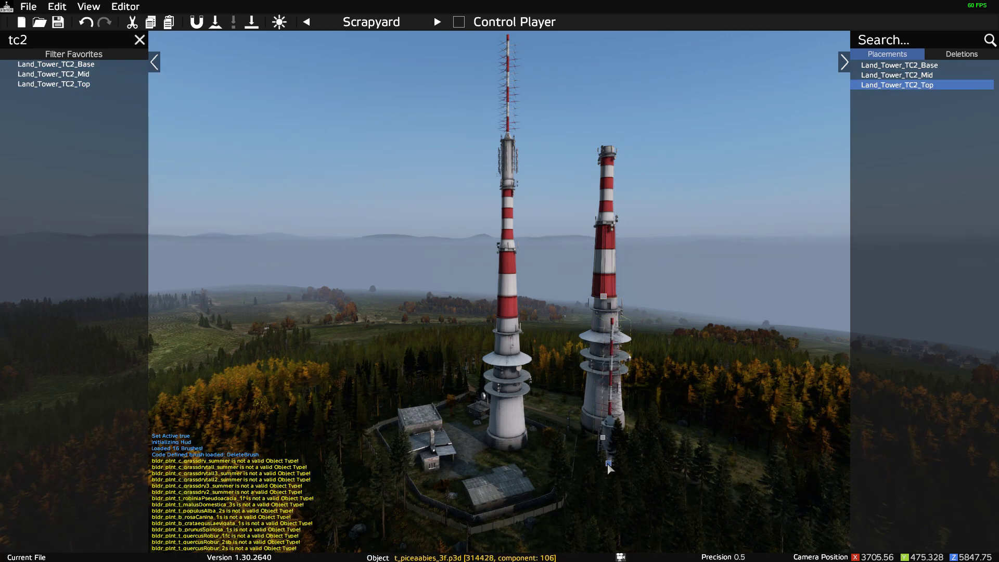
double_click(610, 465)
left_click(667, 198)
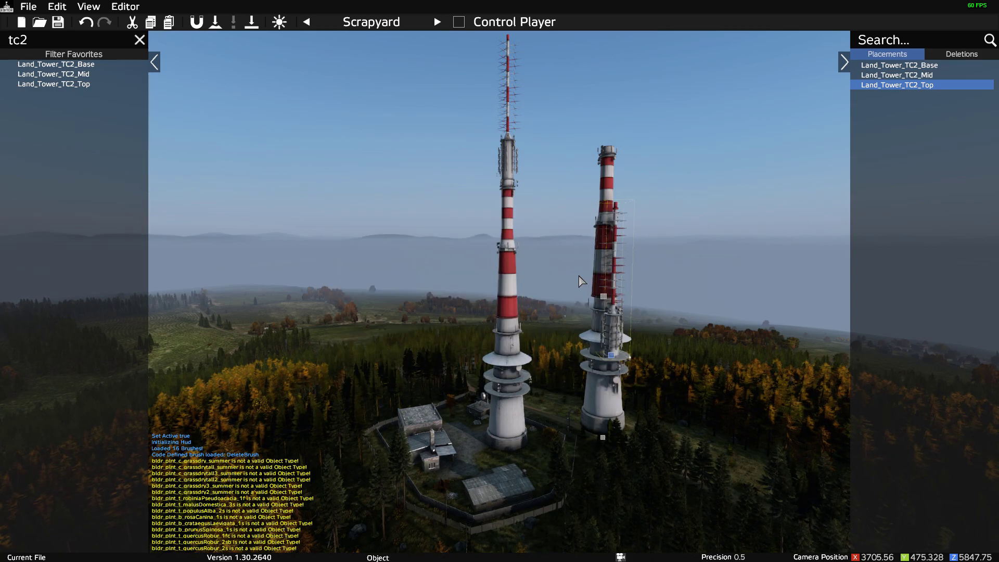
left_click_drag(613, 359, 582, 161)
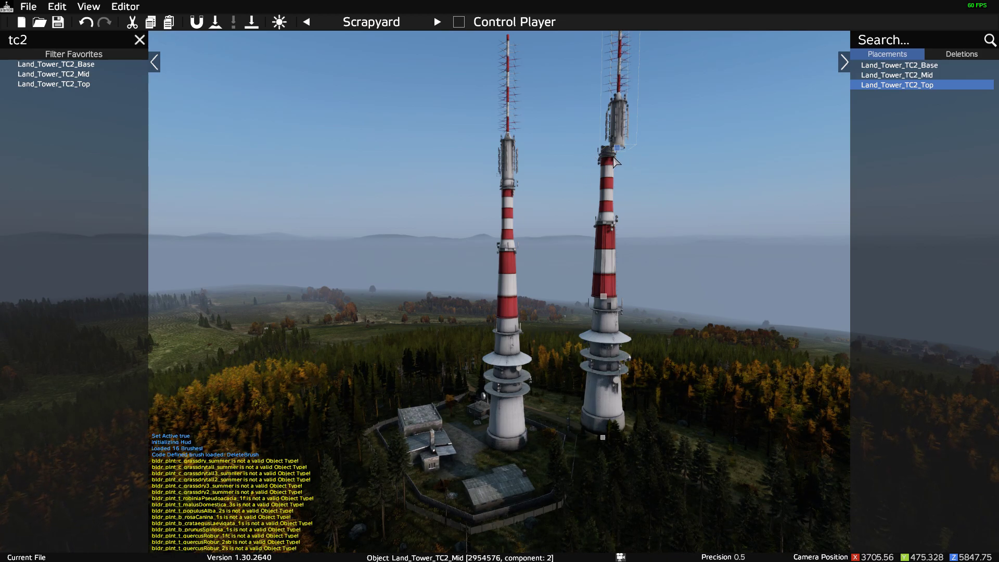
Delete the placed top, middle and base sections of the second tower.
key("Delete")
left_click(614, 292)
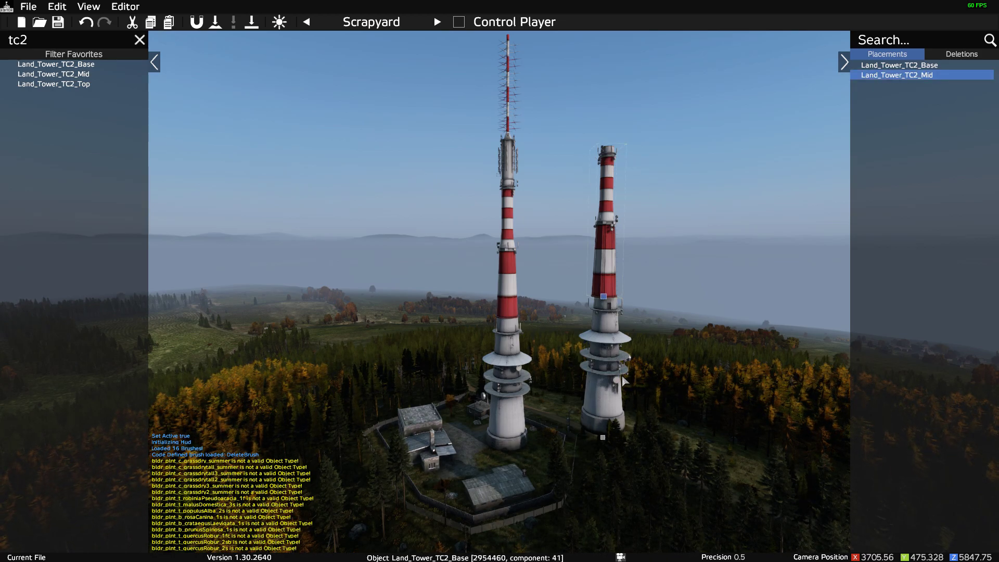
key("Delete")
left_click(604, 438)
key("Delete")
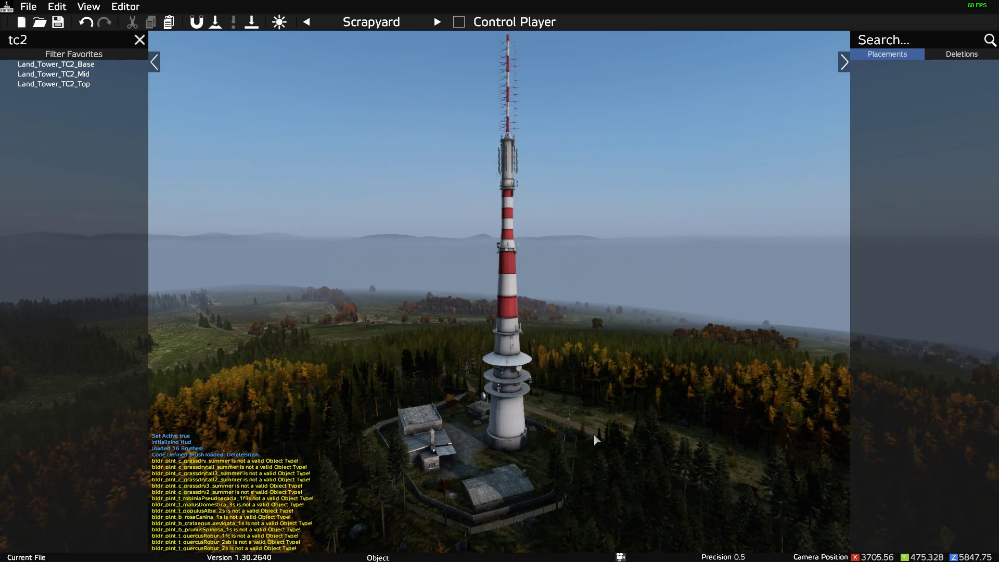
Copy the existing tower's base and middle sections beside it, stacking Land_Tower_TC2_Mid on Land_Tower_TC2_Base.
middle_click(507, 420)
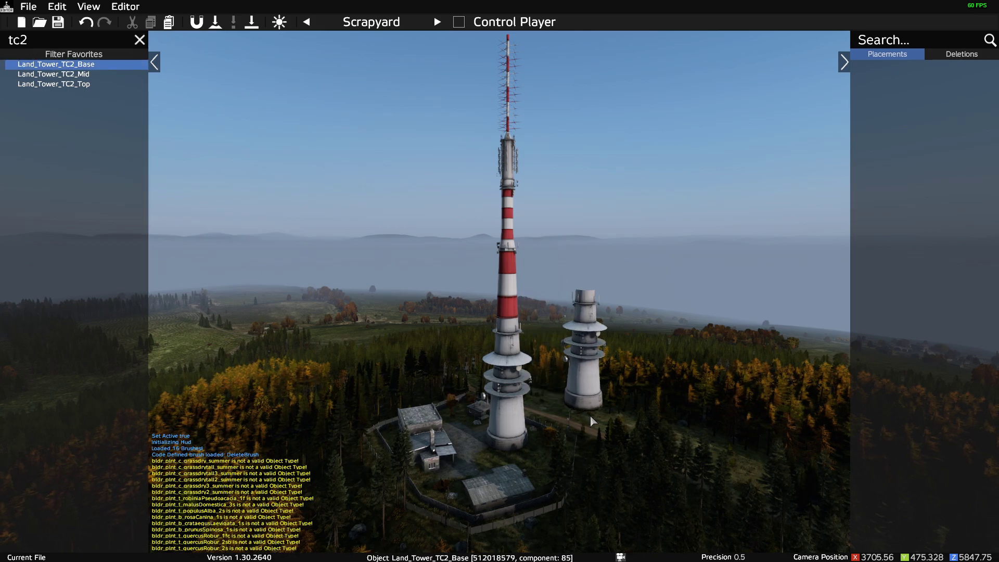
left_click(589, 433)
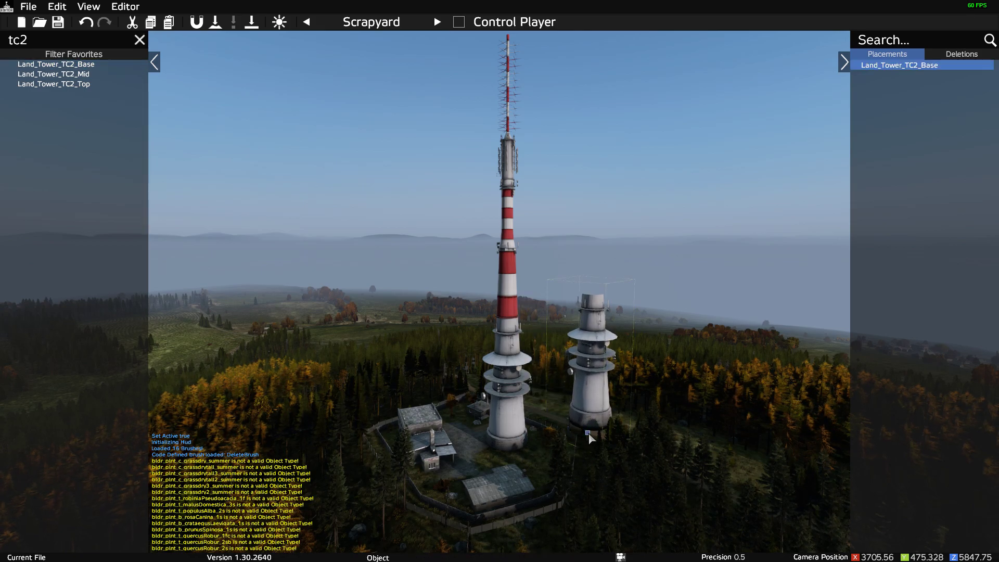
middle_click(507, 297)
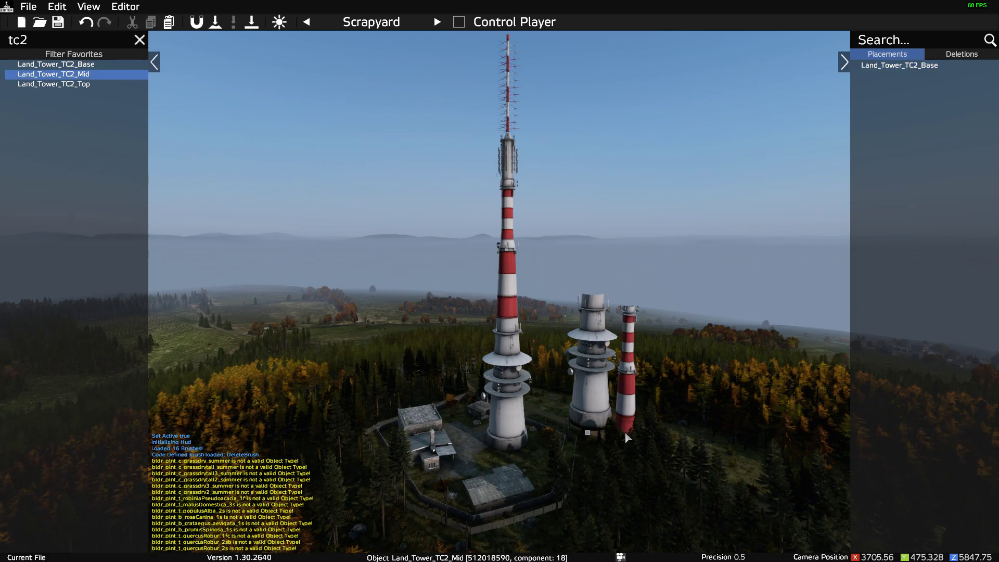
left_click(628, 435)
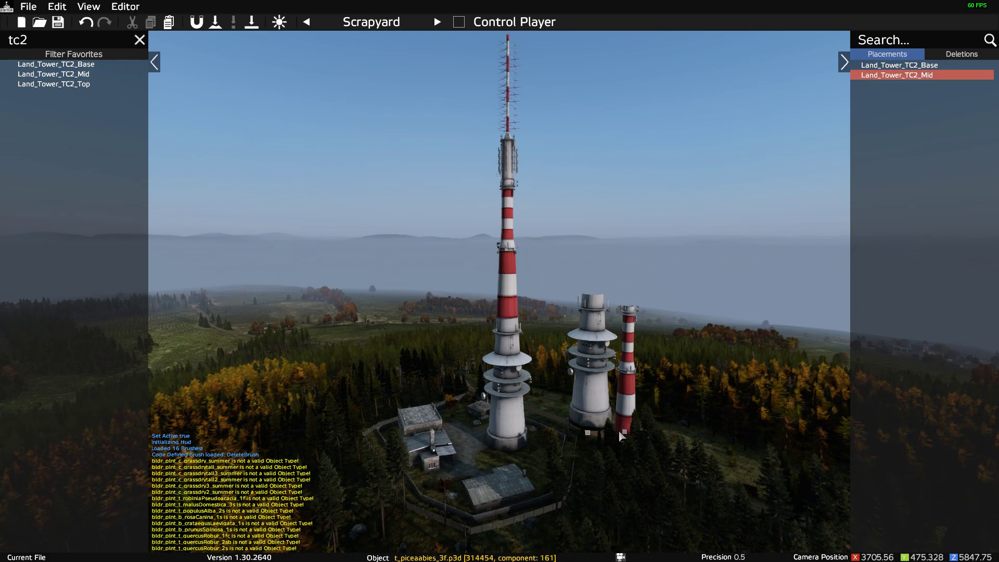
left_click_drag(624, 433, 595, 274)
left_click(535, 255)
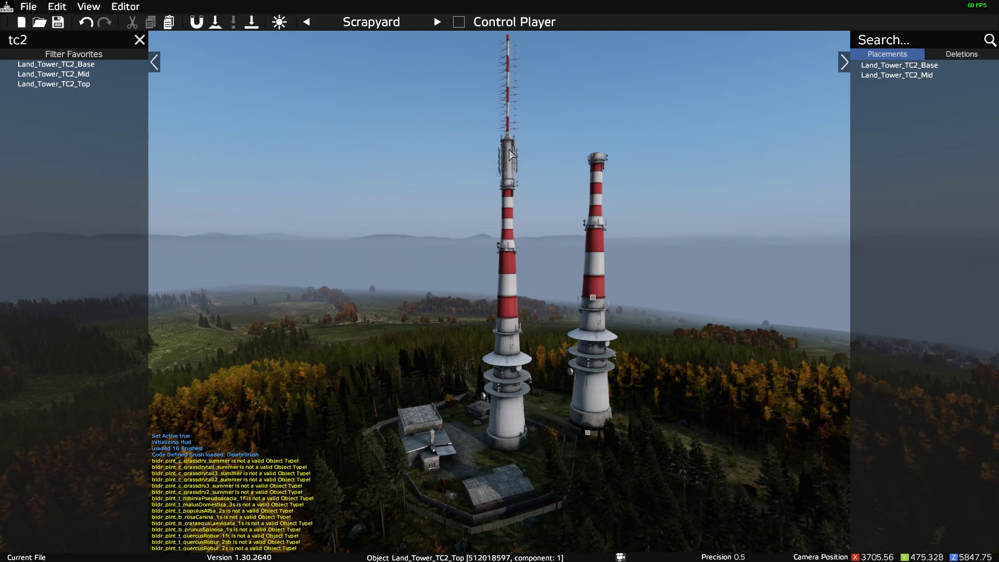
Add Land_Tower_TC2_Top to the scene and raise it to the top of the new tower.
left_click(54, 84)
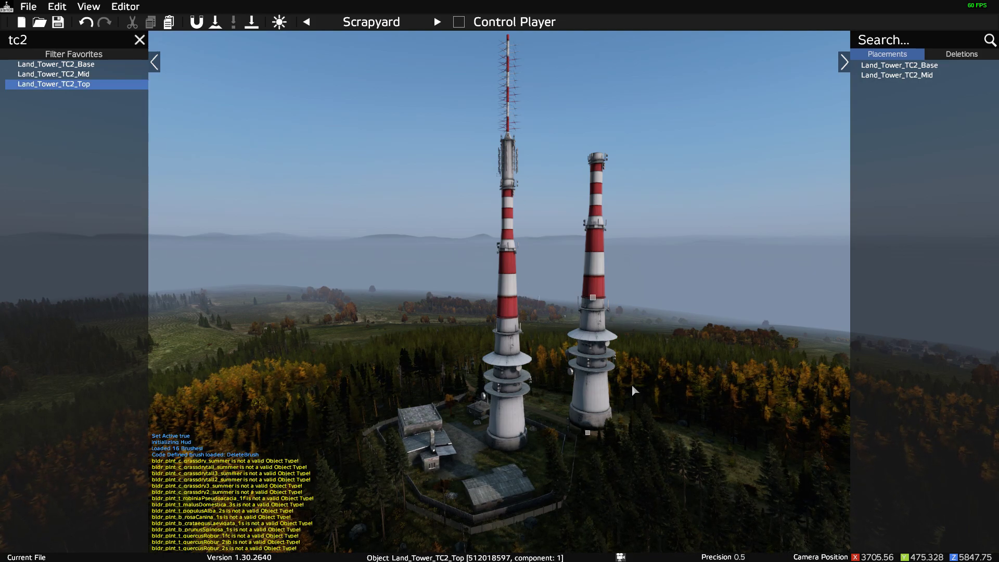
left_click(600, 451)
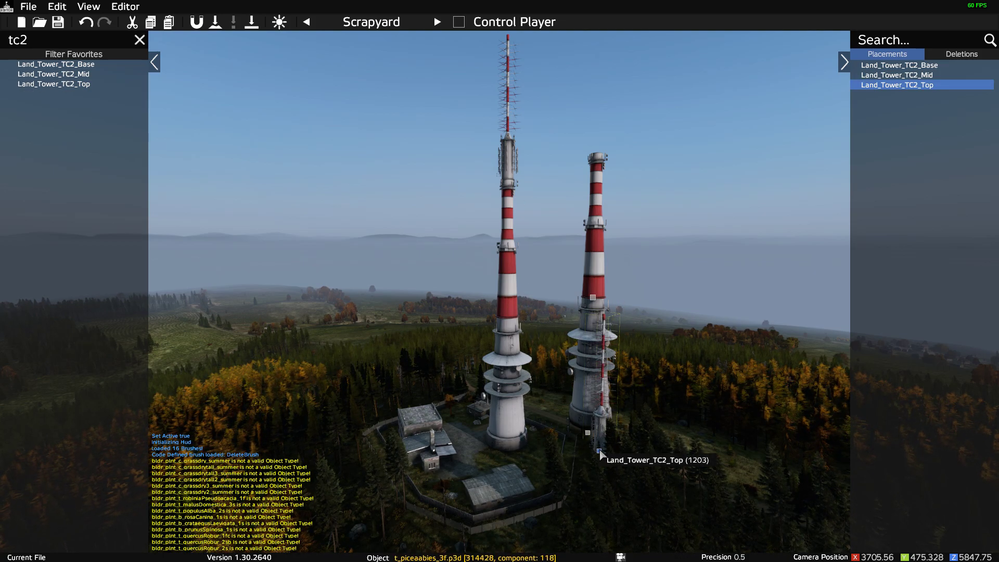
left_click_drag(600, 451, 562, 161)
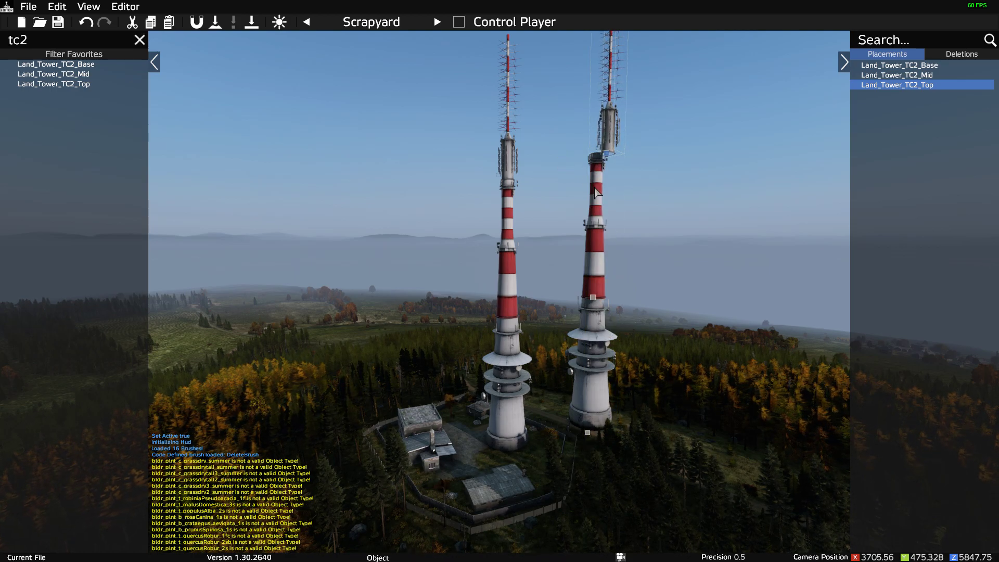
Place copies of the compound's Land_Mil_Barracks3, Land_Mil_Barracks5 and Land_Mil_Guardhouse1 buildings around the new tower.
left_click(497, 489)
double_click(682, 471)
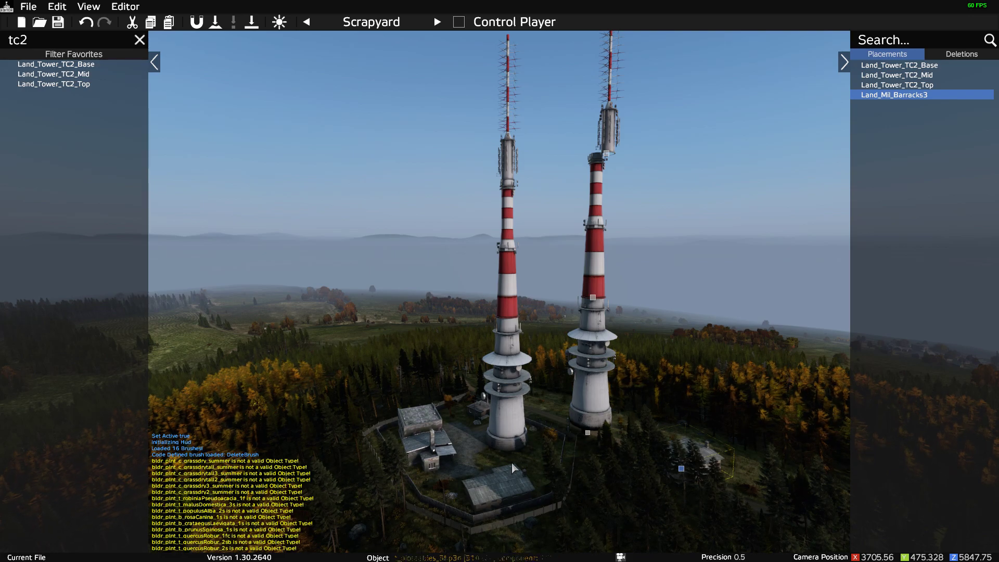
left_click(631, 505)
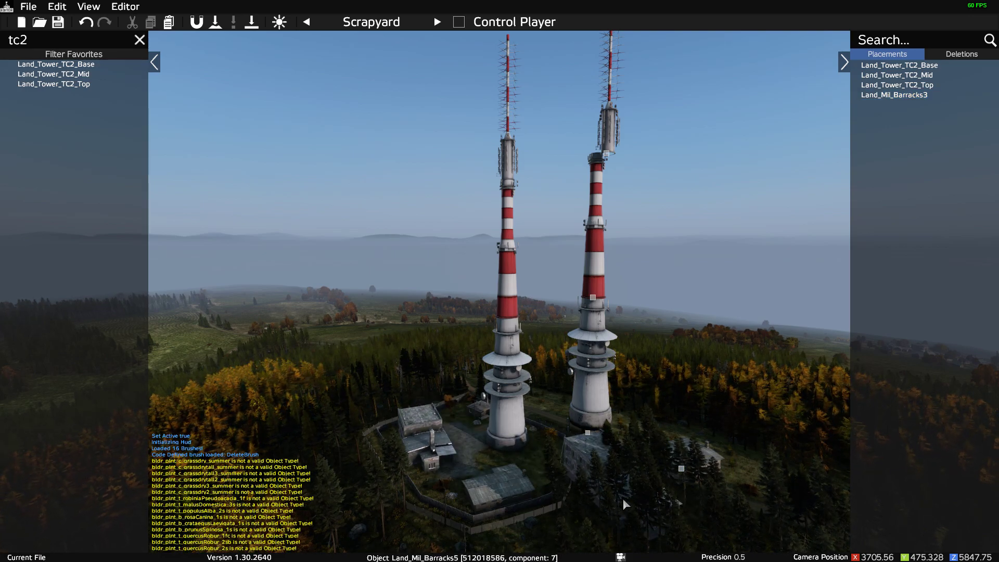
left_click(620, 492)
left_click(476, 413)
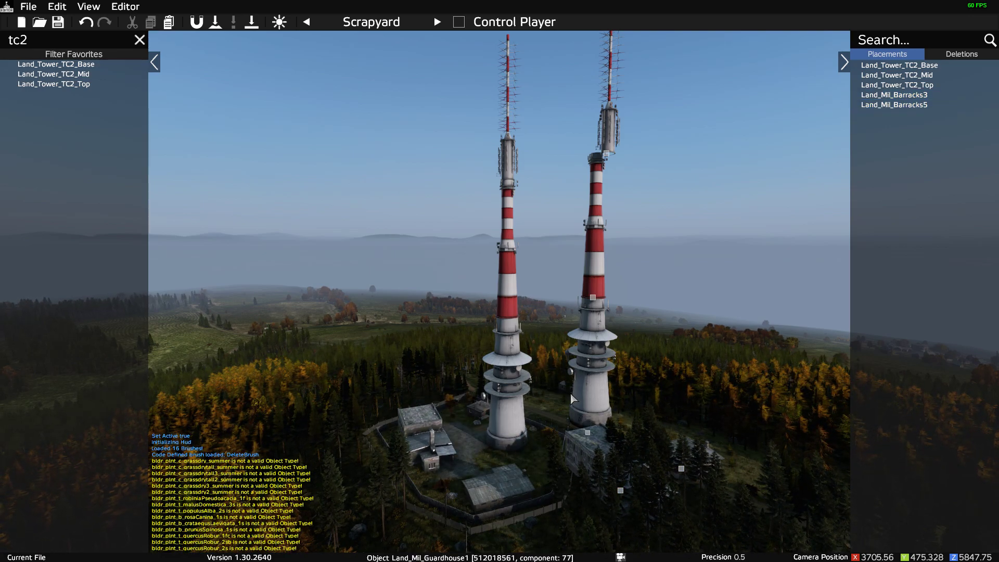
left_click(561, 411)
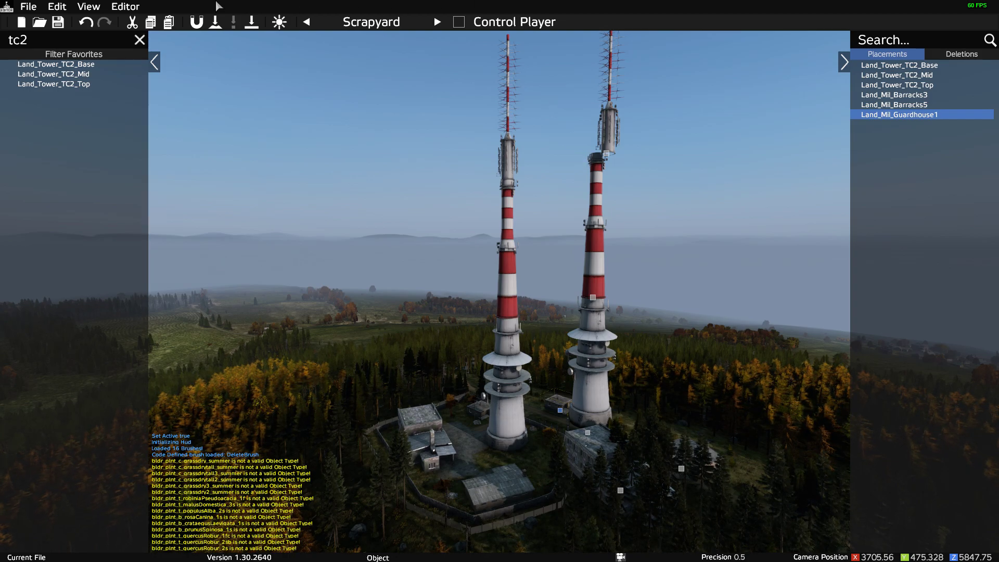
Save the placements as a new binarized file named agmtest, and save that file once more.
left_click(28, 7)
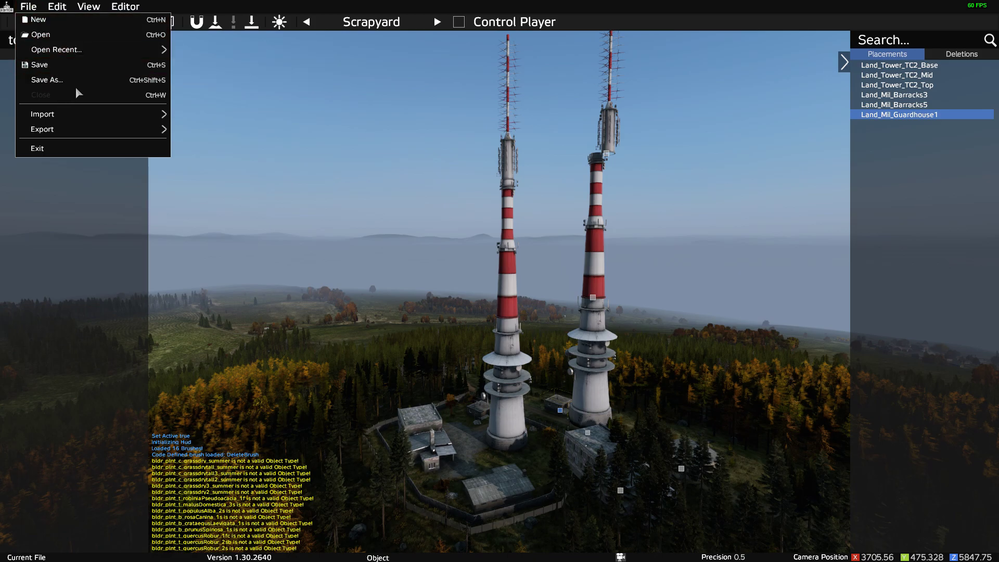
left_click(52, 80)
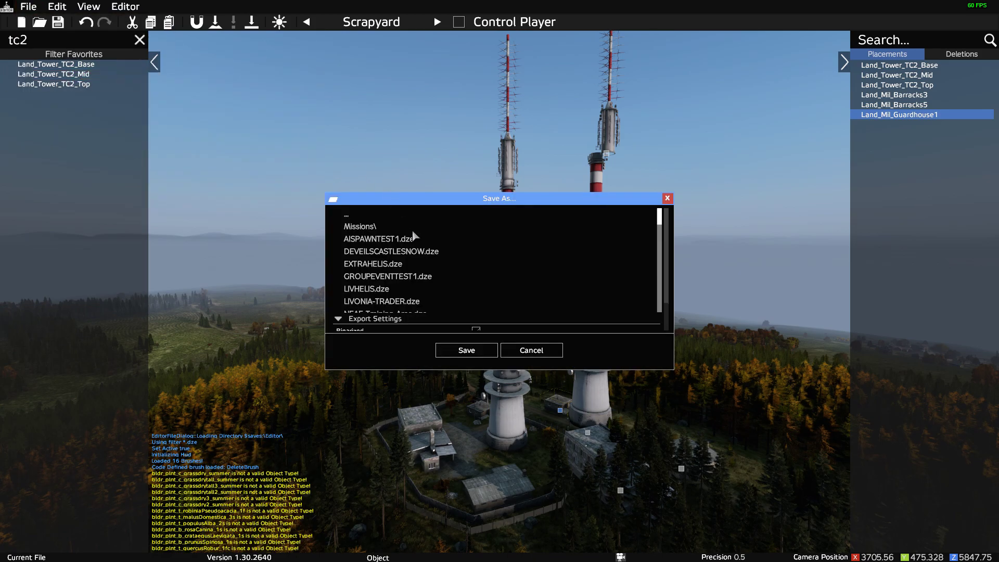
left_click(667, 283)
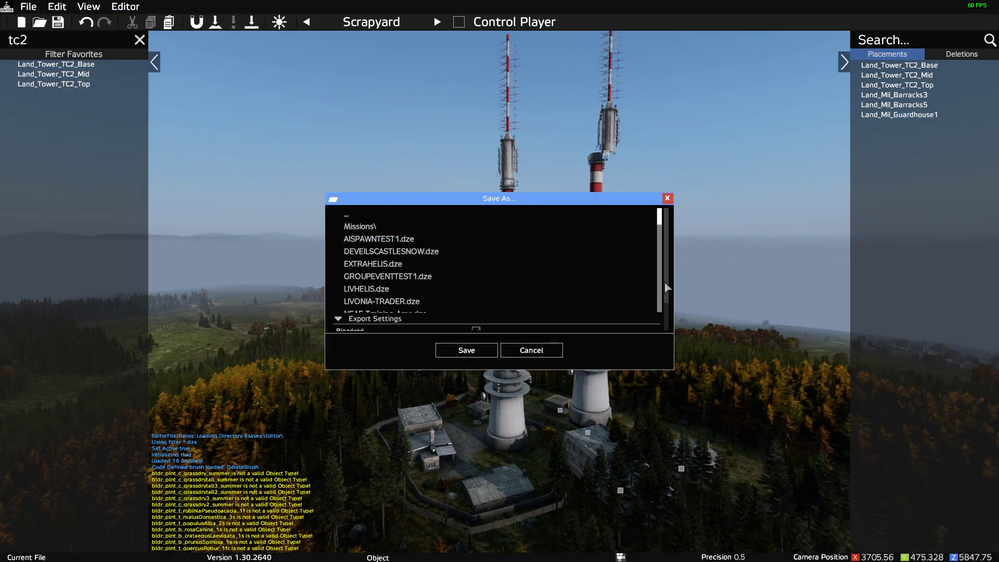
scroll(668, 288, "down", 2)
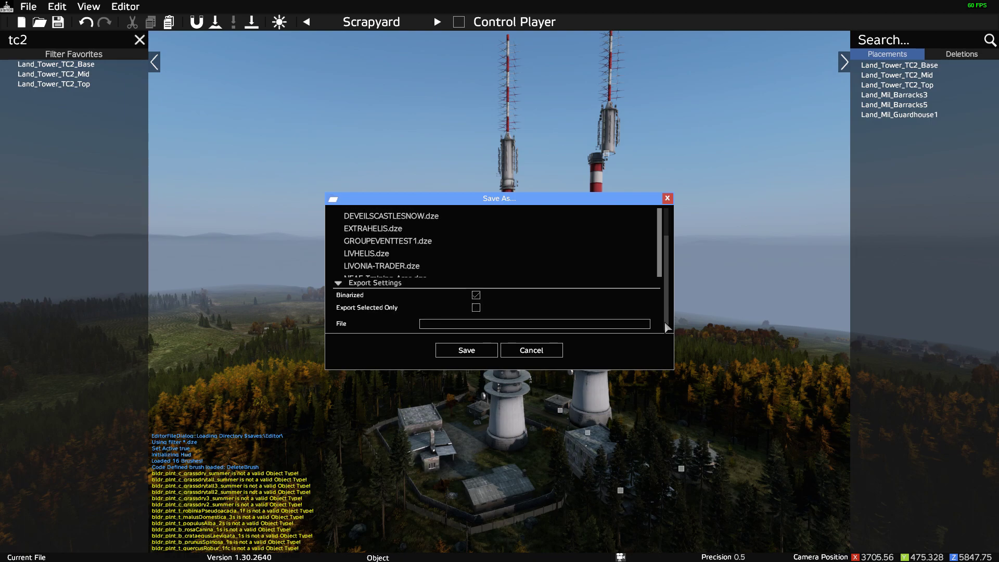
left_click(517, 327)
type("a")
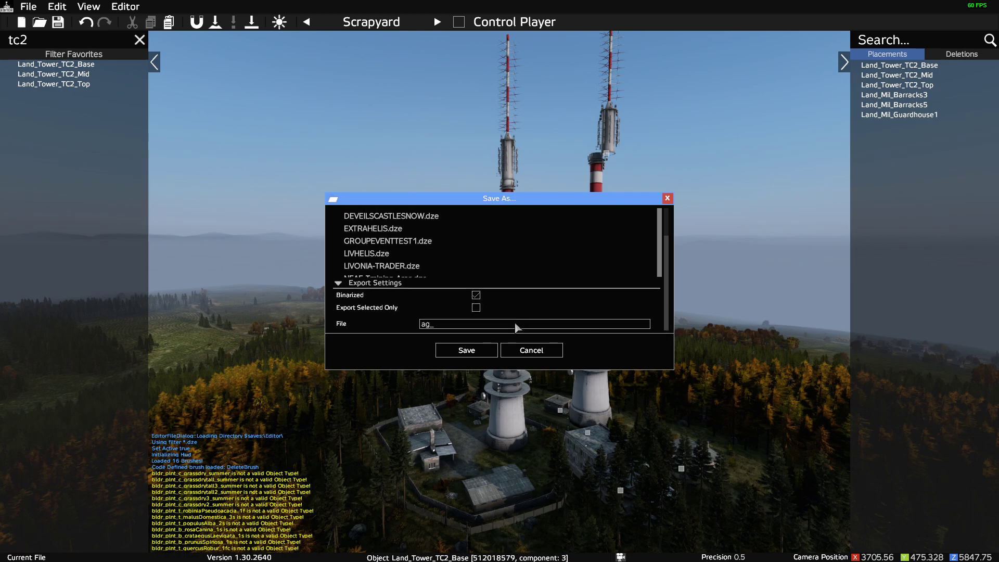
type("gmtest")
left_click(470, 354)
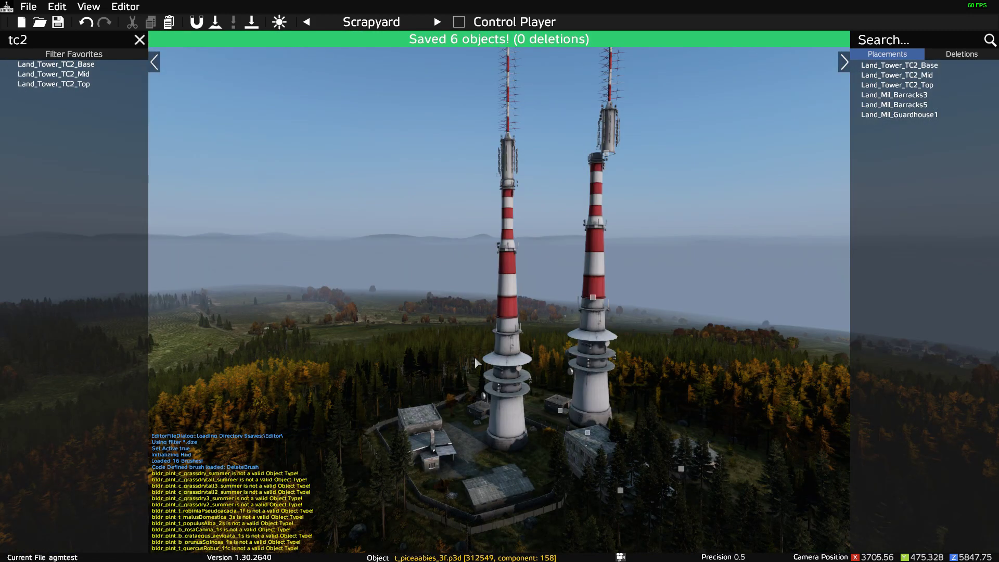
right_click_drag(676, 347, 686, 351)
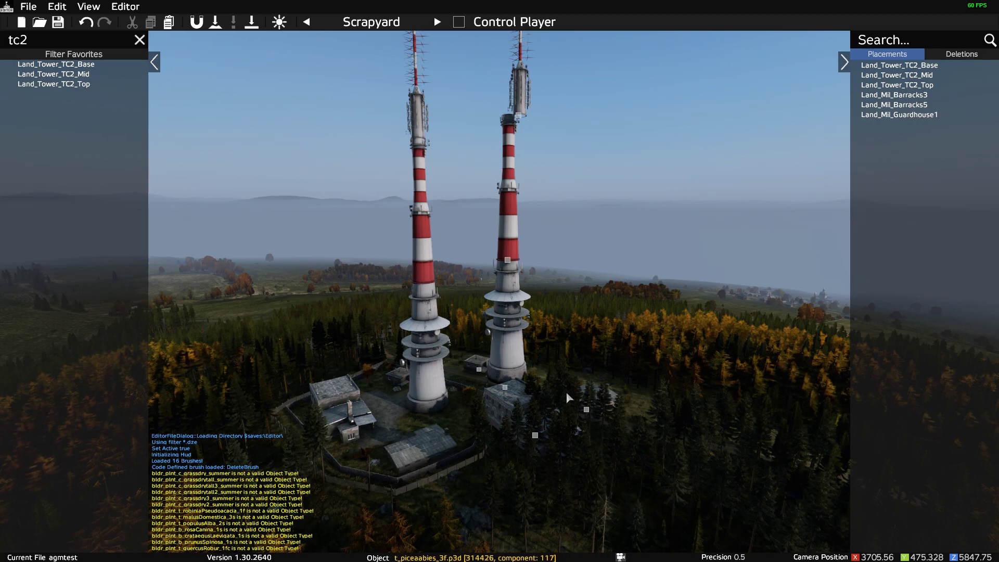
key("ctrl+s")
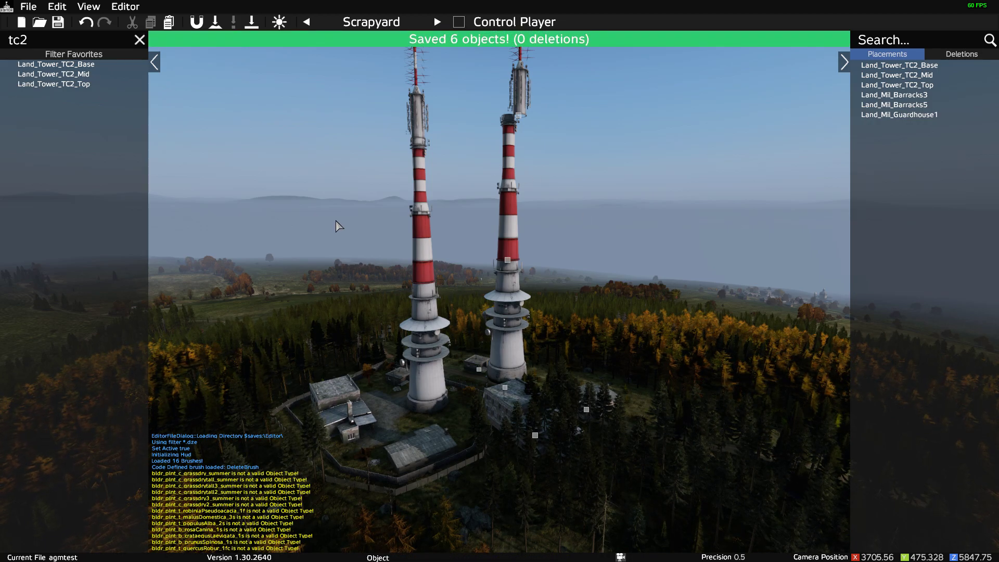
Export the placements to an Object Spawner JSON file named agmtestjs.
left_click(29, 6)
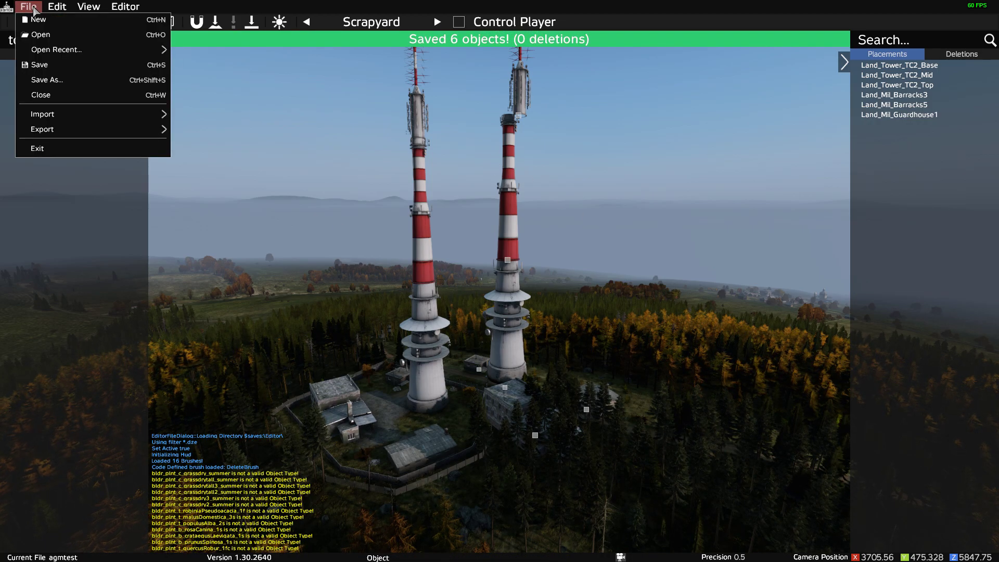
mouse_move(121, 130)
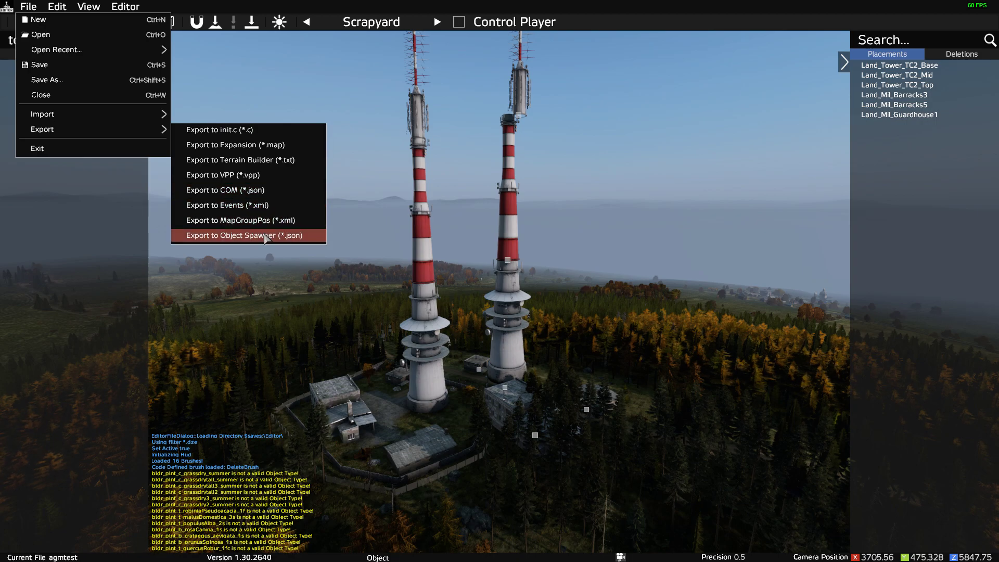
left_click(267, 235)
key("ctrl+s")
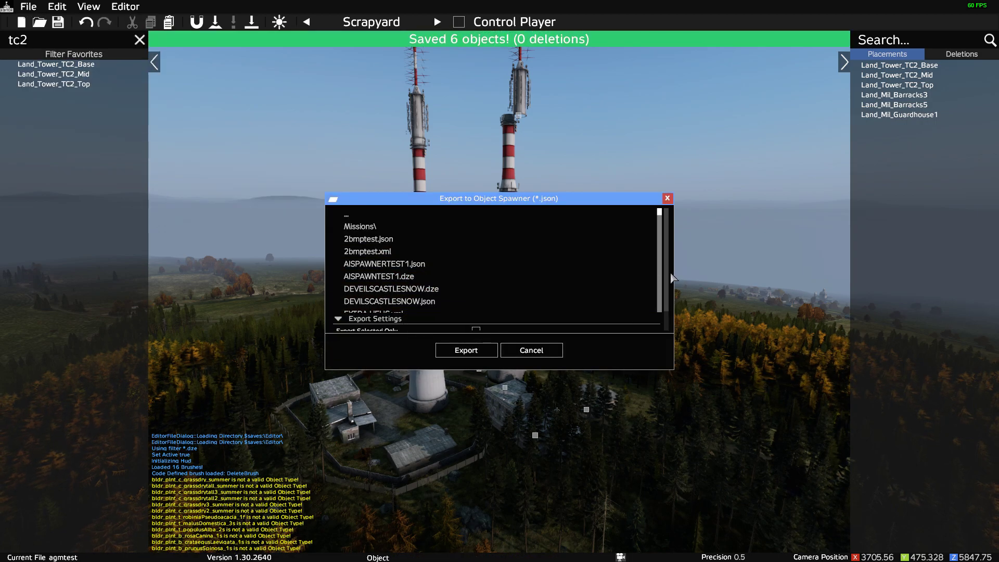
scroll(670, 287, "down", 2)
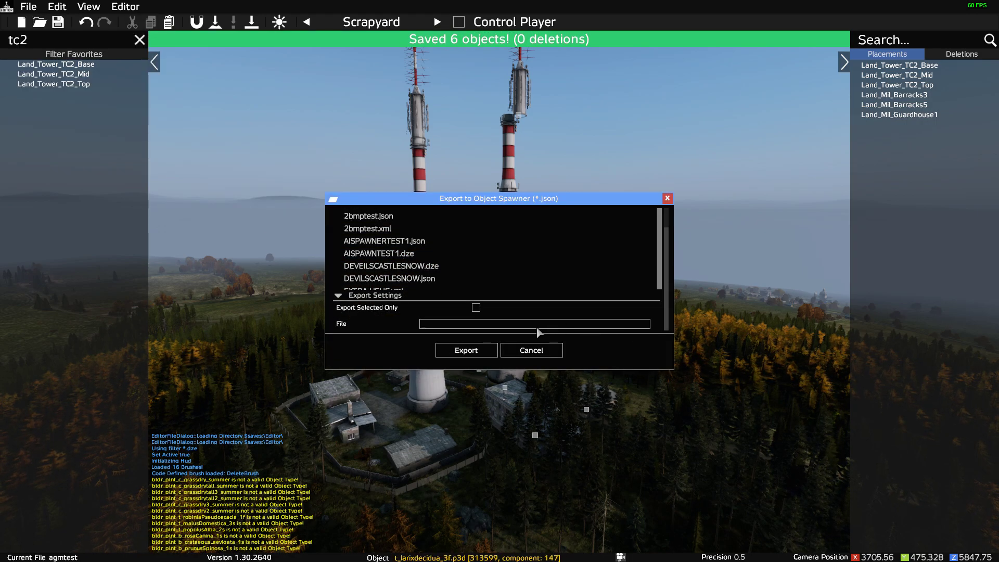
type("agm")
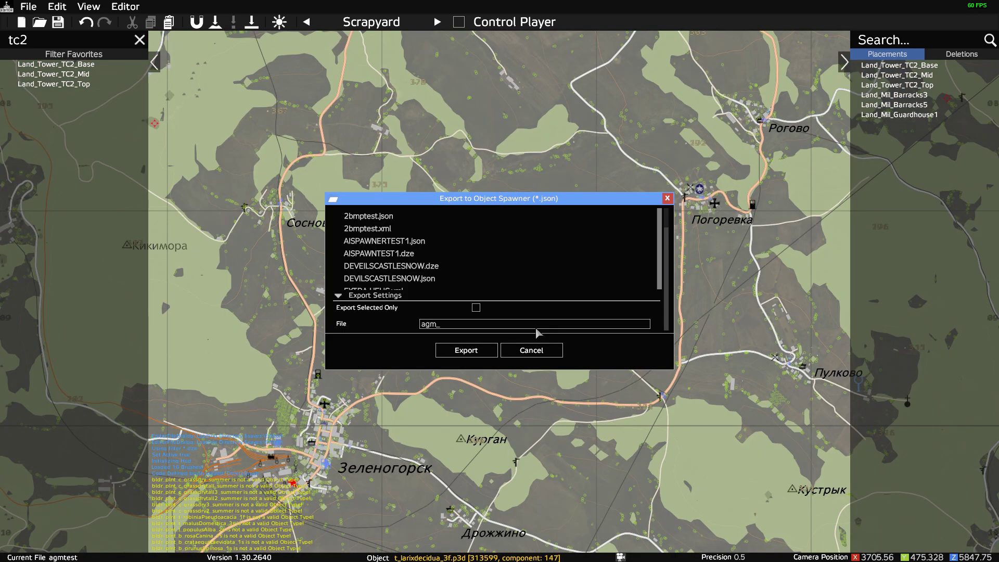
type("testjs")
left_click(466, 350)
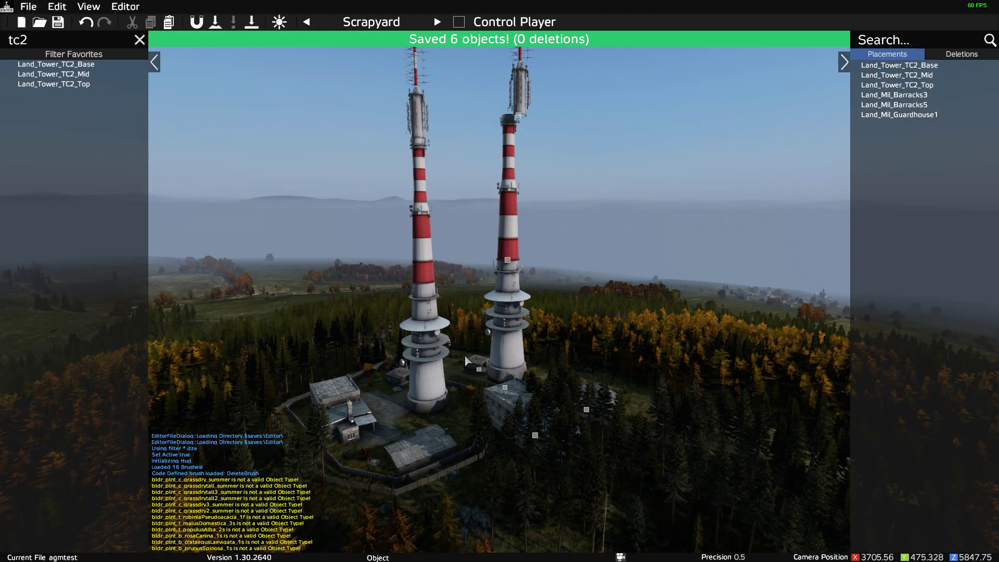
Cut all six placed objects, from Land_Tower_TC2_Base through Land_Mil_Guardhouse1, from the radio tower site.
left_click(900, 68)
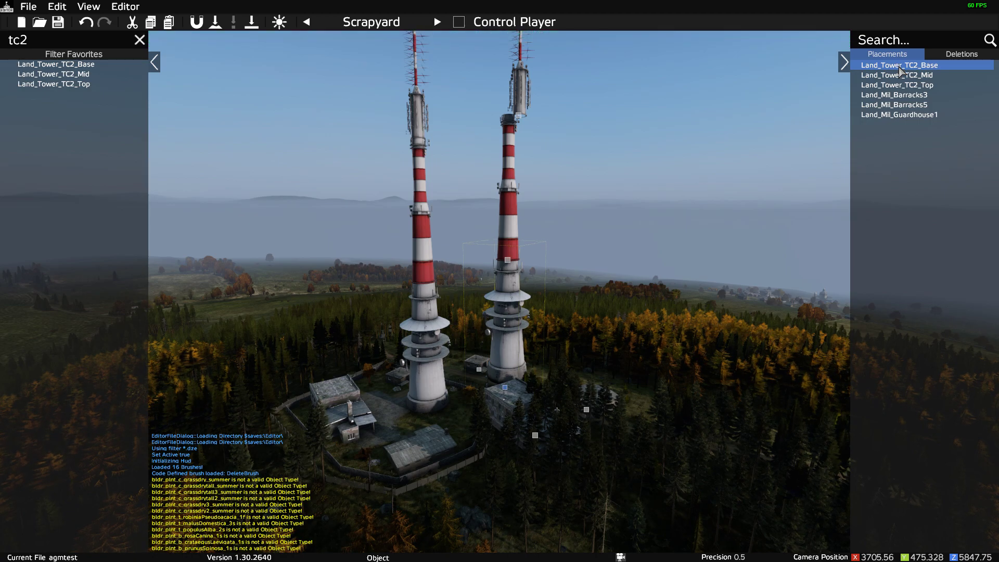
left_click(897, 115, "shift")
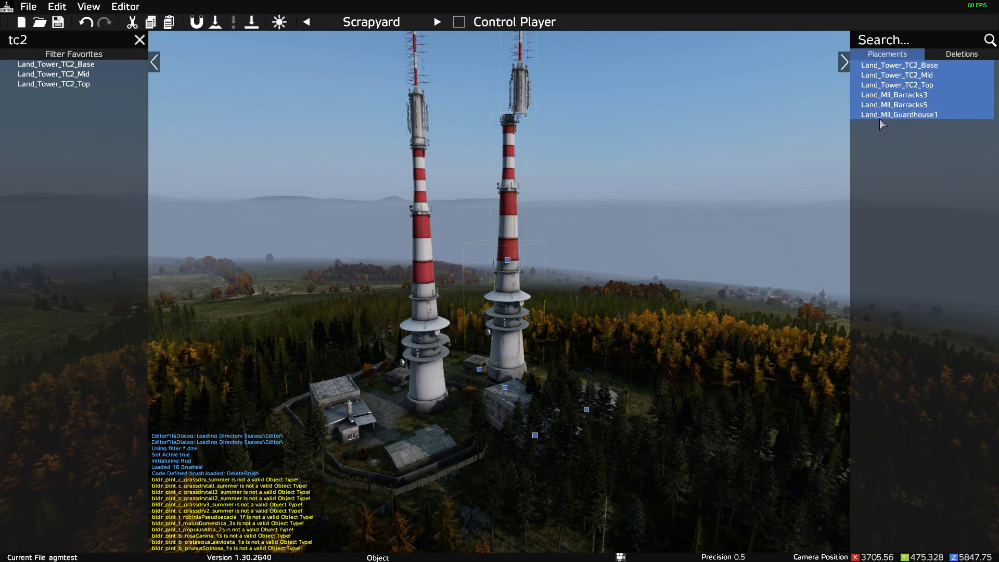
right_click(881, 119)
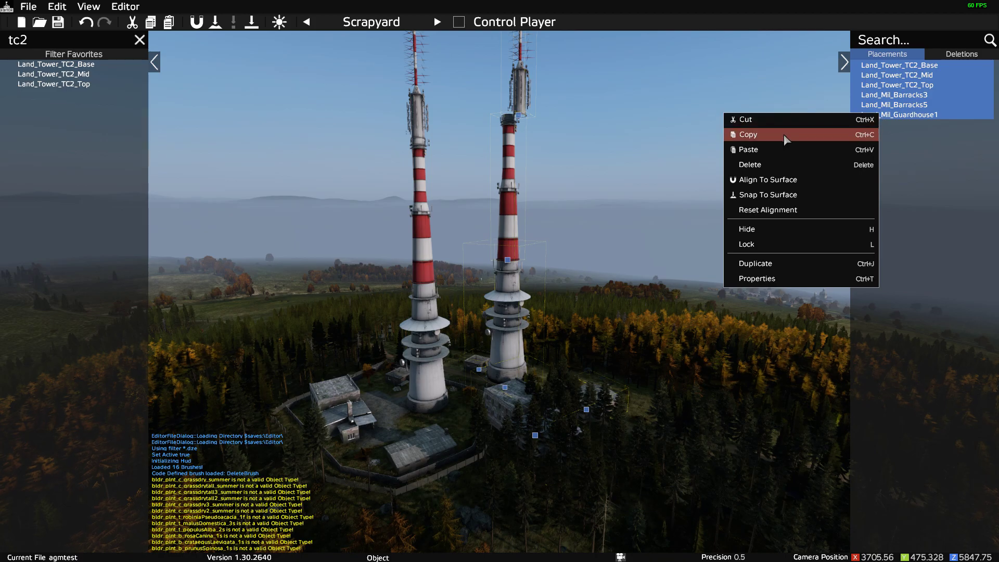
left_click(781, 121)
Paste the cut tower sections and military buildings onto the runway of the airfield near Krasnostav (Красностав).
key("m")
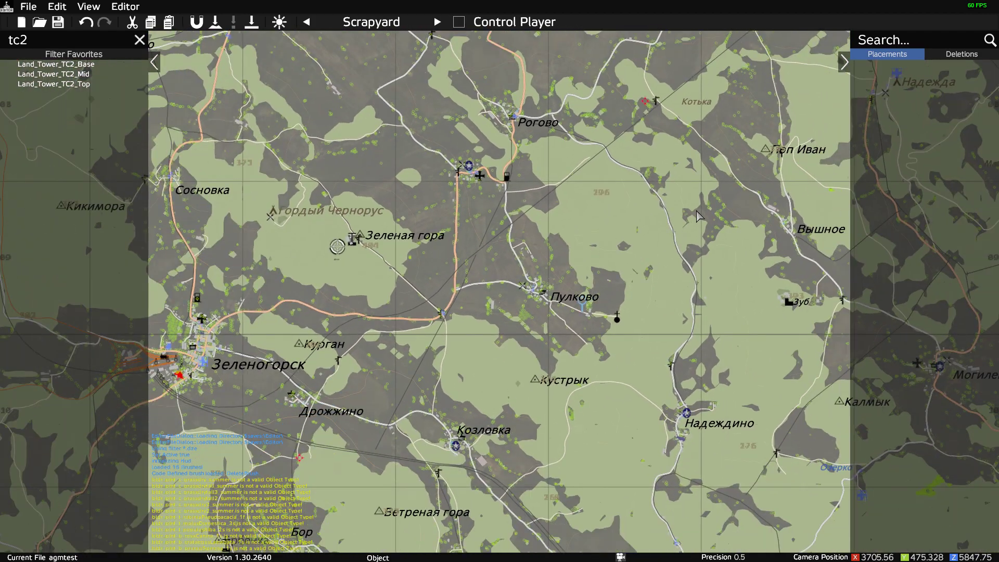
scroll(697, 211, "down", 2)
left_click_drag(772, 140, 497, 354)
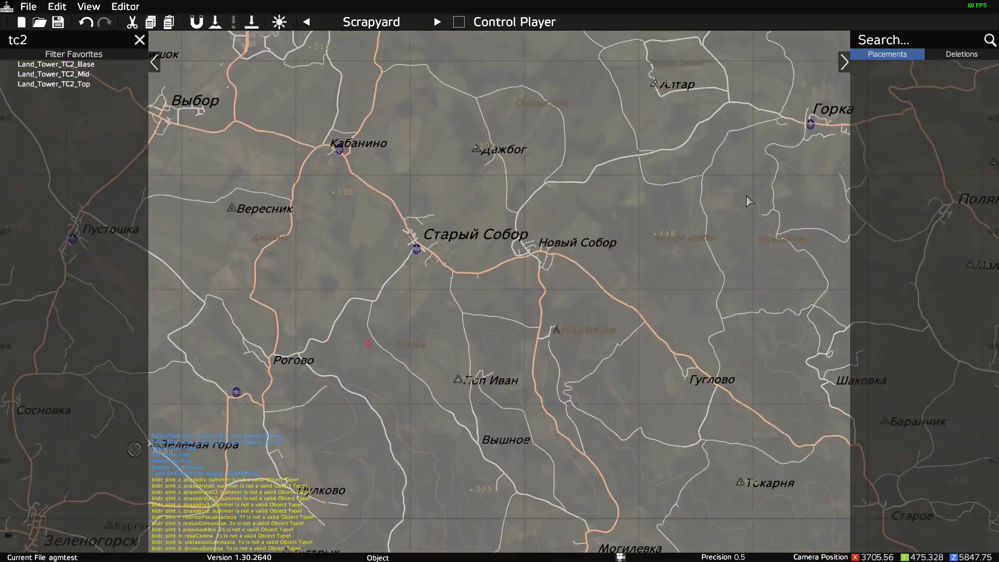
left_click_drag(745, 205, 317, 390)
left_click_drag(654, 222, 608, 377)
left_click_drag(648, 68, 674, 355)
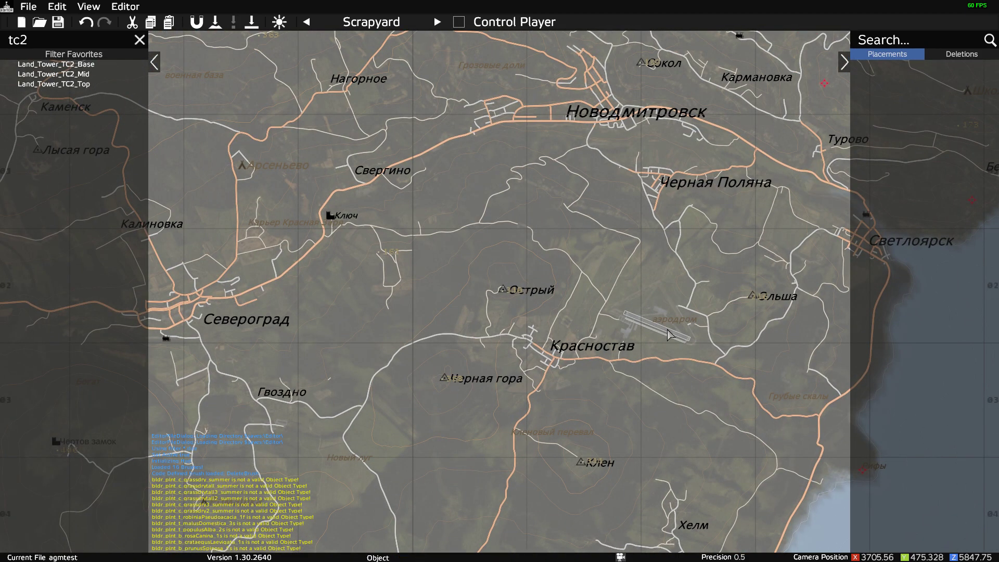
double_click(669, 335)
key("m")
right_click_drag(669, 334, 699, 271)
key("w")
key("ctrl+s")
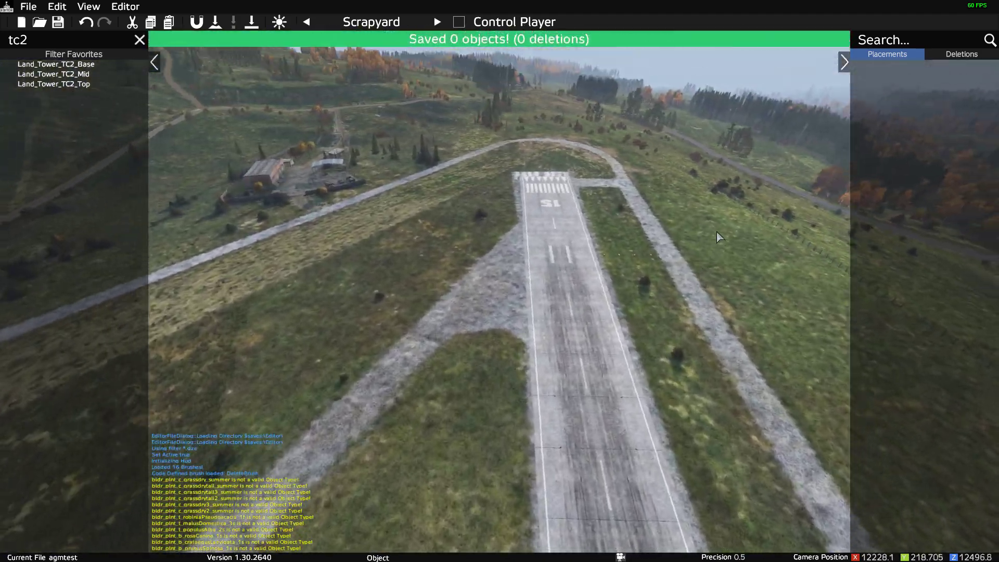
key("ctrl+v")
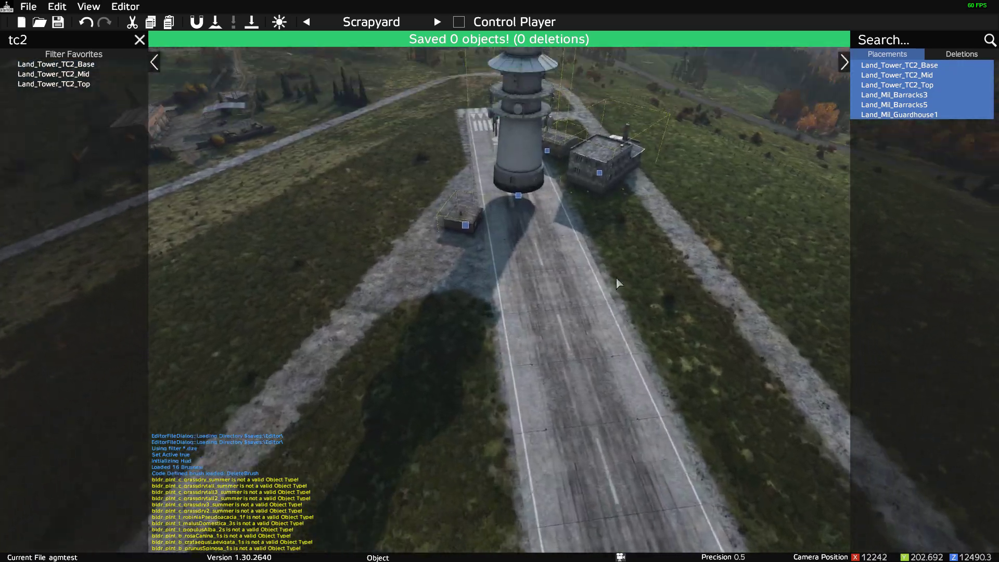
key("w")
right_click_drag(616, 279, 621, 262)
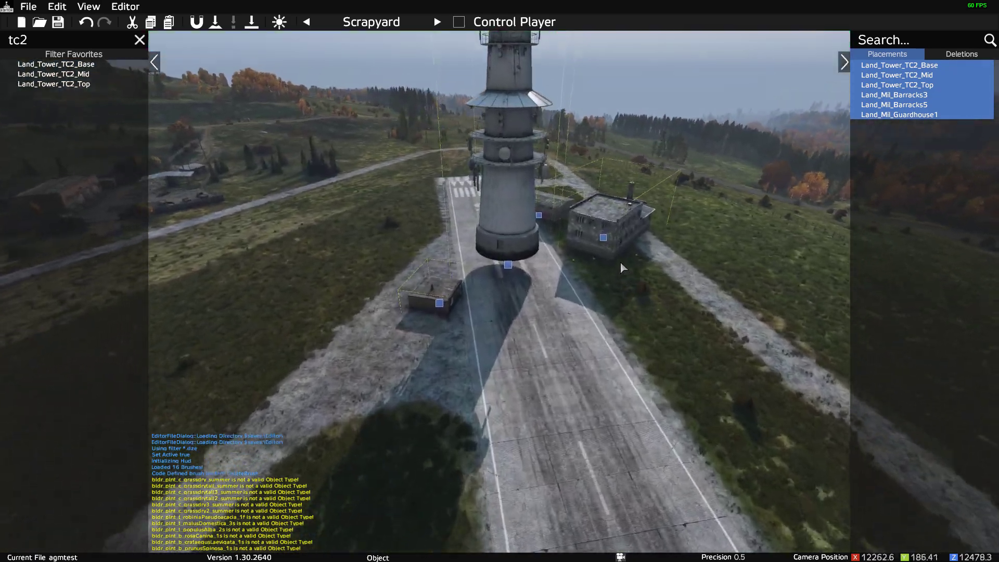
Move only Land_Tower_TC2_Base along the runway, away from the tower's middle section, and save the agmtest file.
right_click(509, 265)
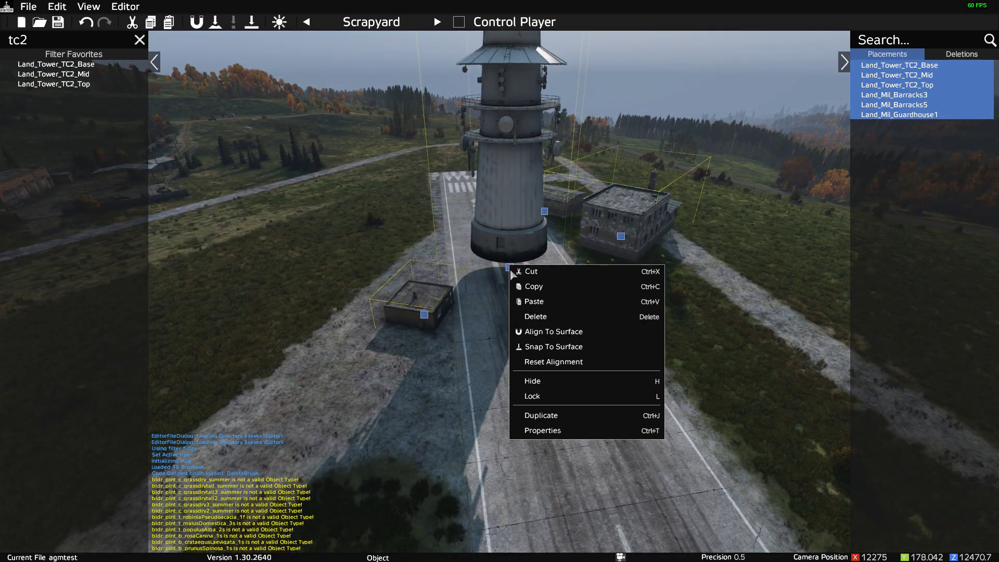
left_click(486, 281)
mouse_move(510, 268)
left_mouse_down()
mouse_move(511, 289)
mouse_move(504, 280)
left_mouse_up()
key("q")
key("ctrl+s")
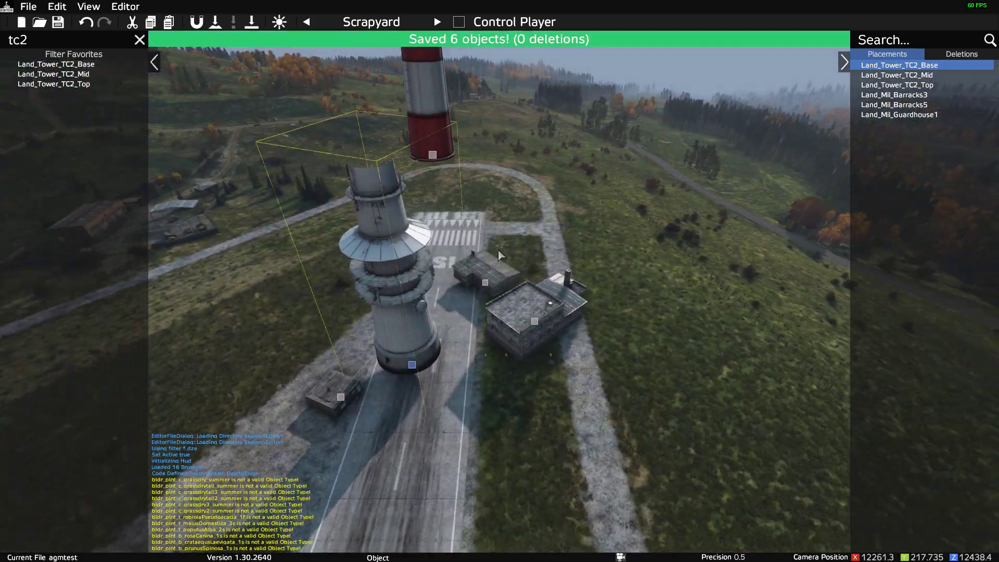
key("d")
right_click_drag(498, 250, 554, 250)
key("s")
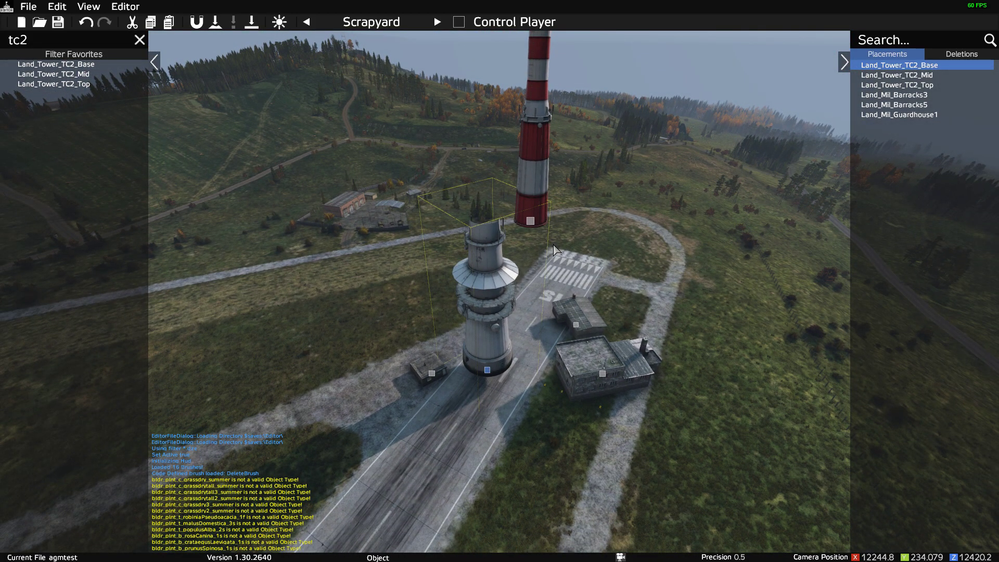
key("ctrl+s")
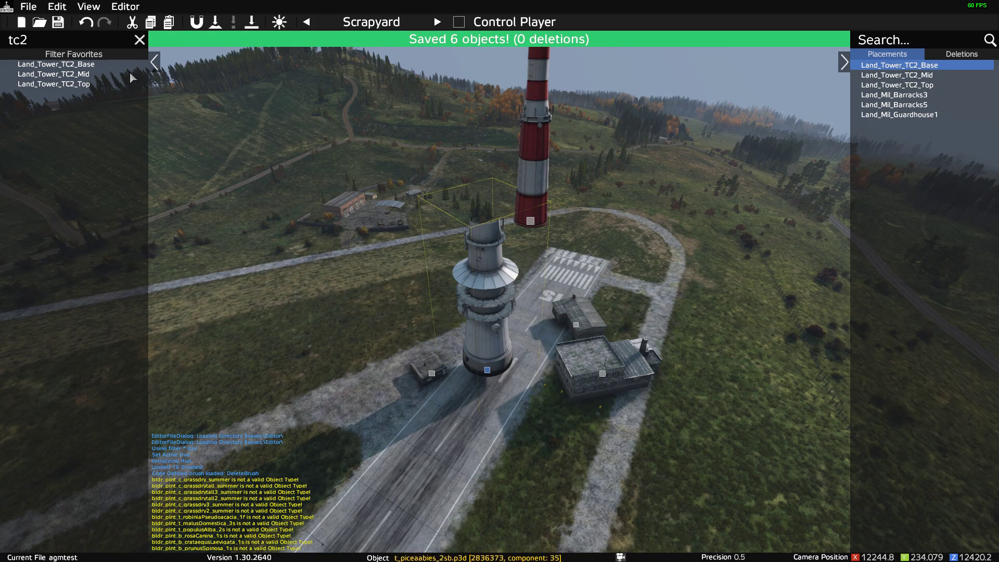
Exit the current editor session and reopen the editor with the Enoch map.
left_click(27, 7)
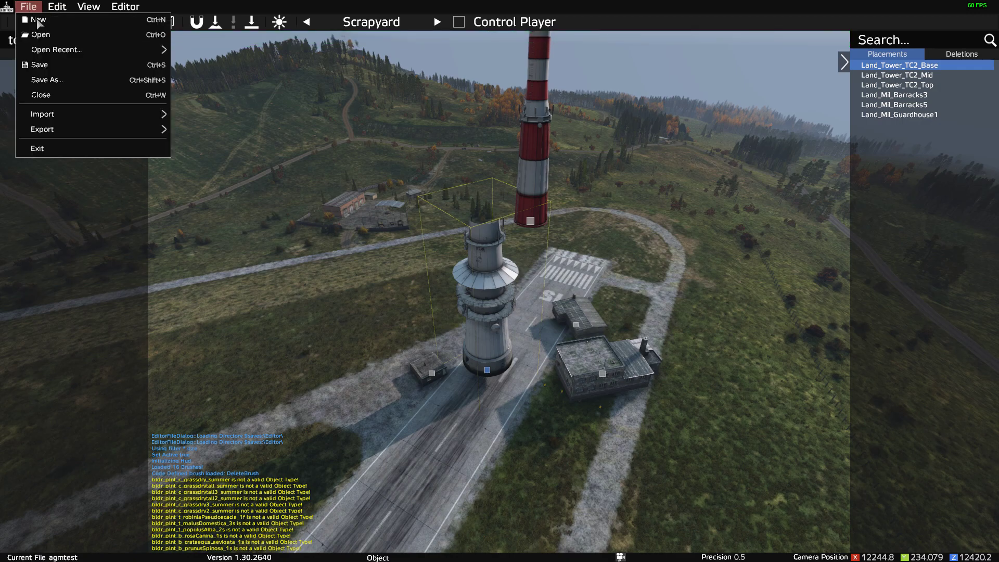
left_click(66, 148)
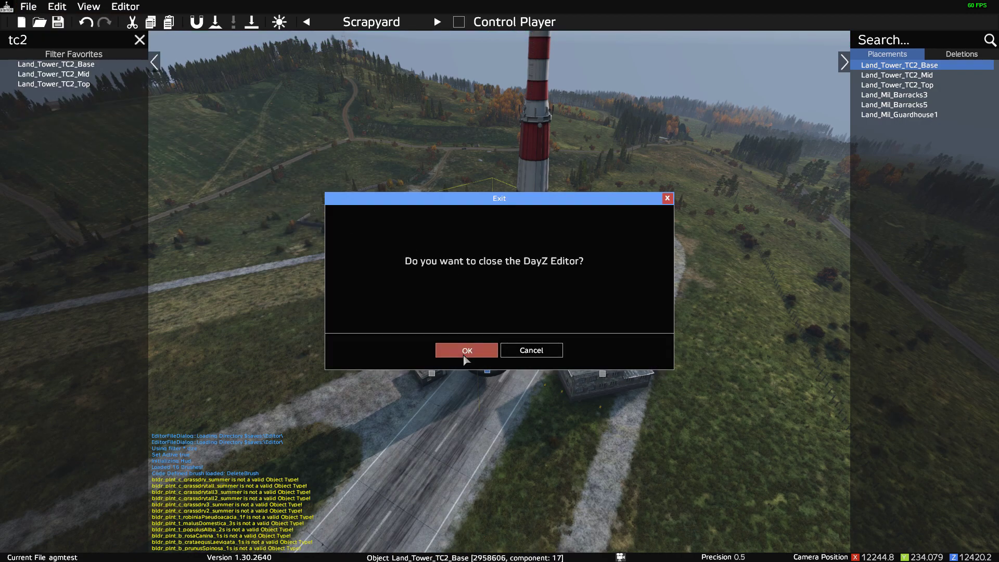
left_click(465, 348)
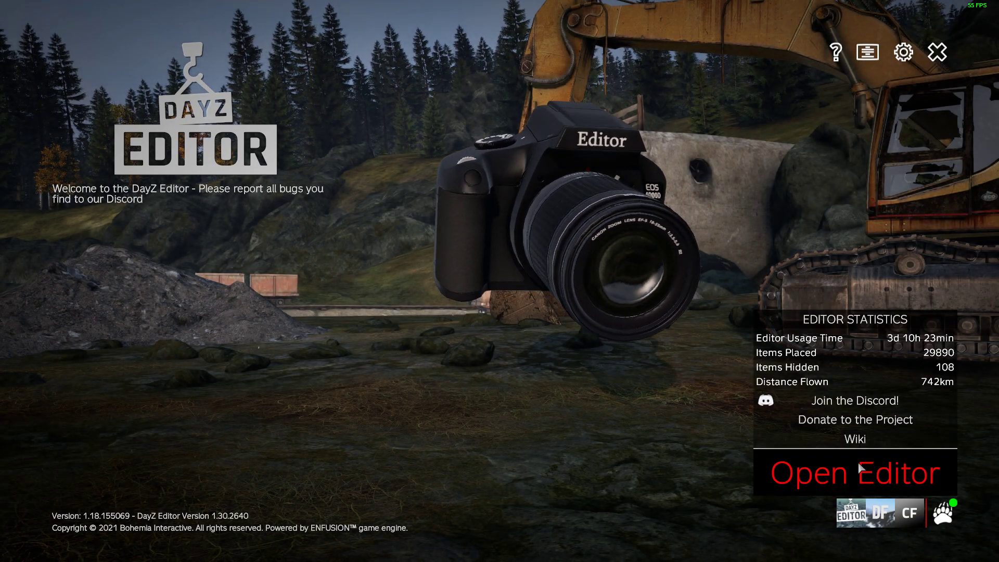
left_click(852, 455)
left_click(358, 227)
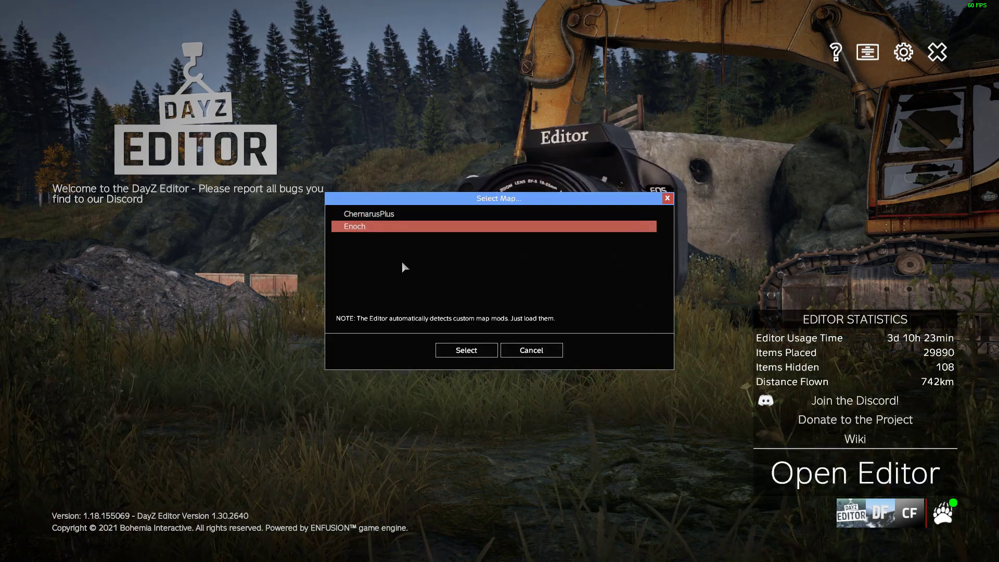
left_click(464, 350)
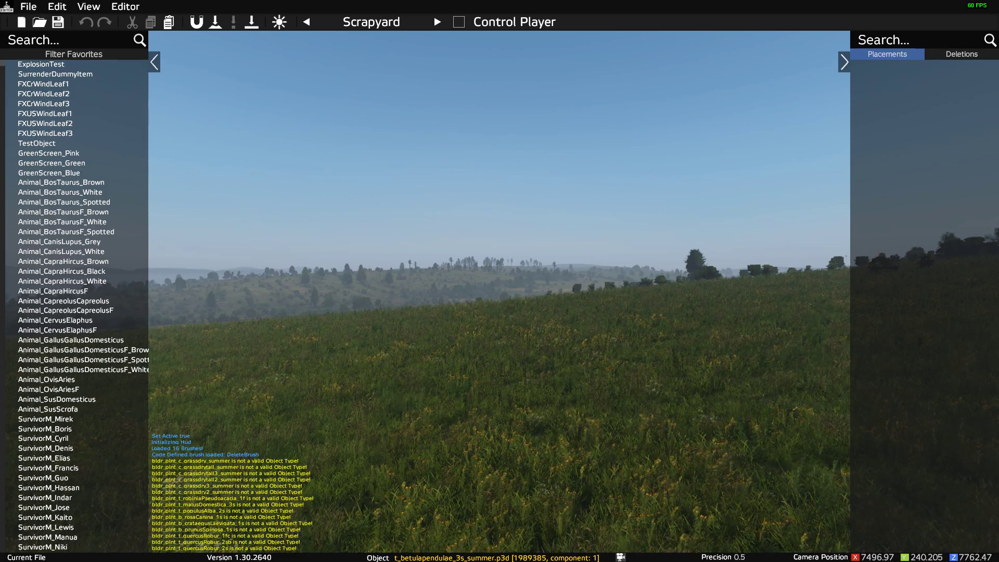
Import the Object Spawner file agmtestjs.json into the Enoch map.
key("m")
scroll(469, 282, "down", 4)
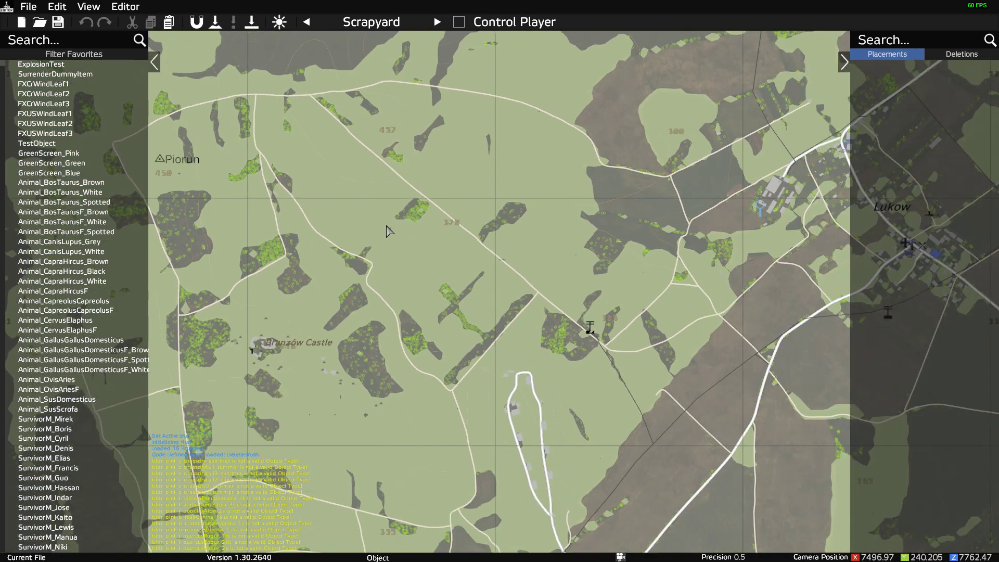
left_click(32, 6)
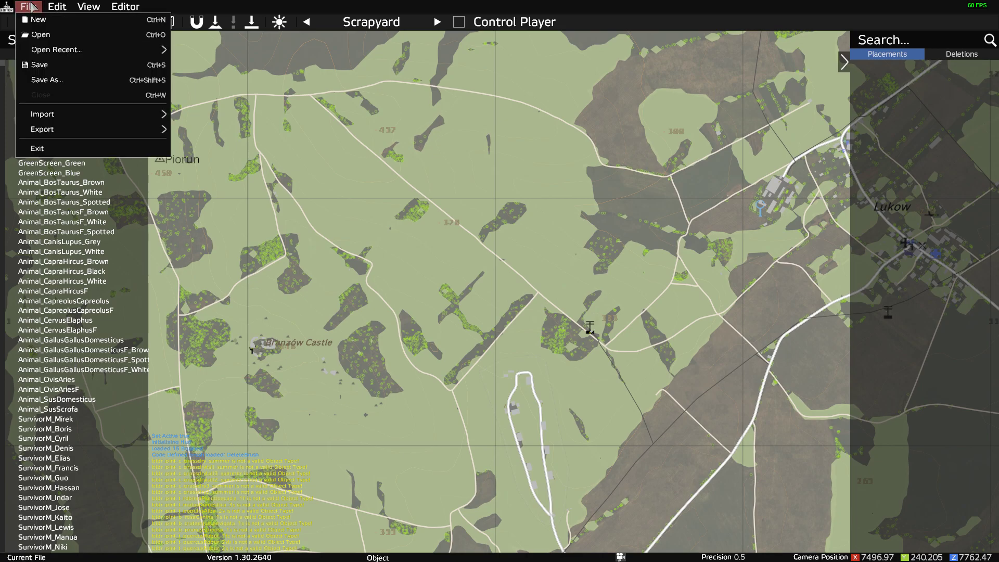
mouse_move(88, 114)
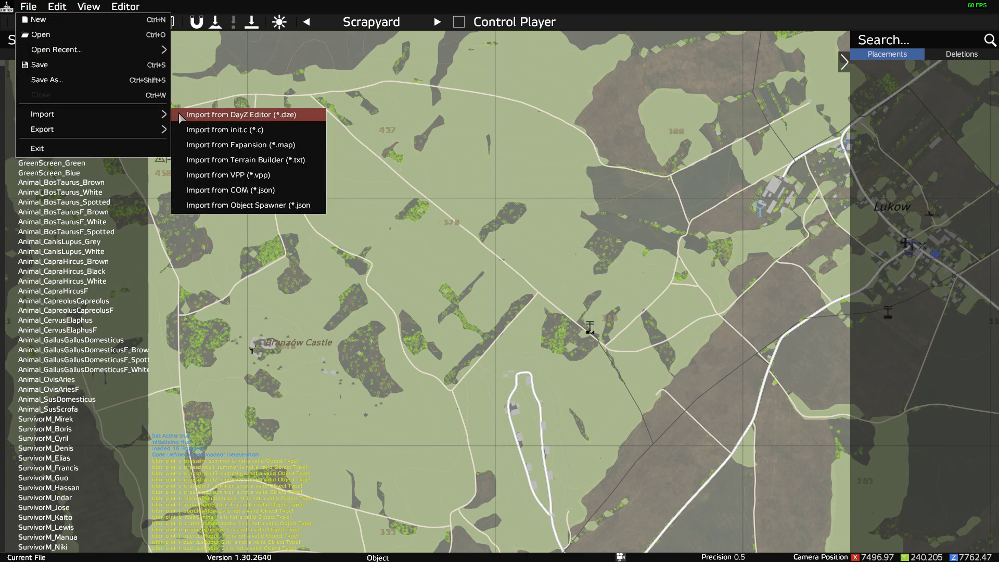
left_click(264, 207)
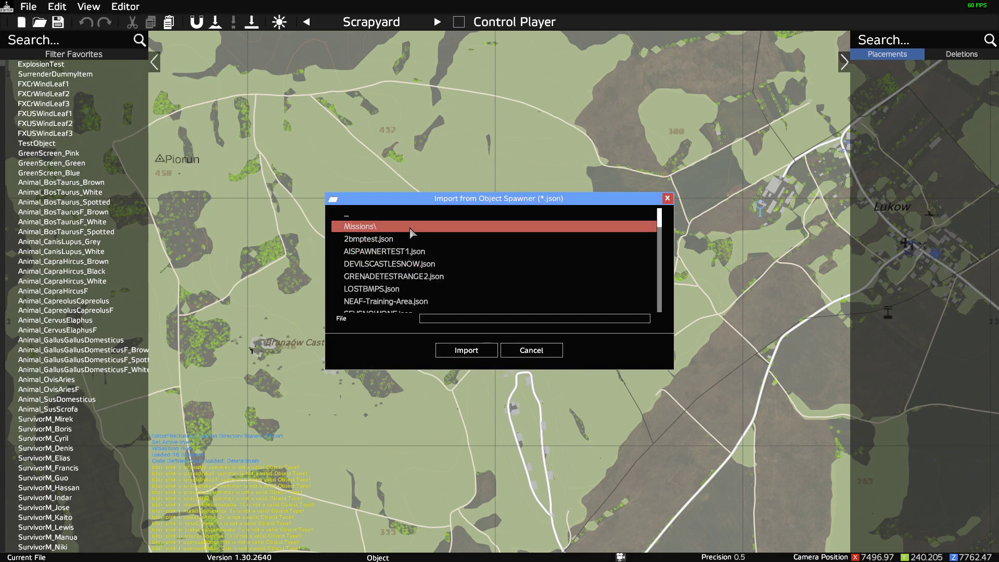
scroll(418, 251, "down", 2)
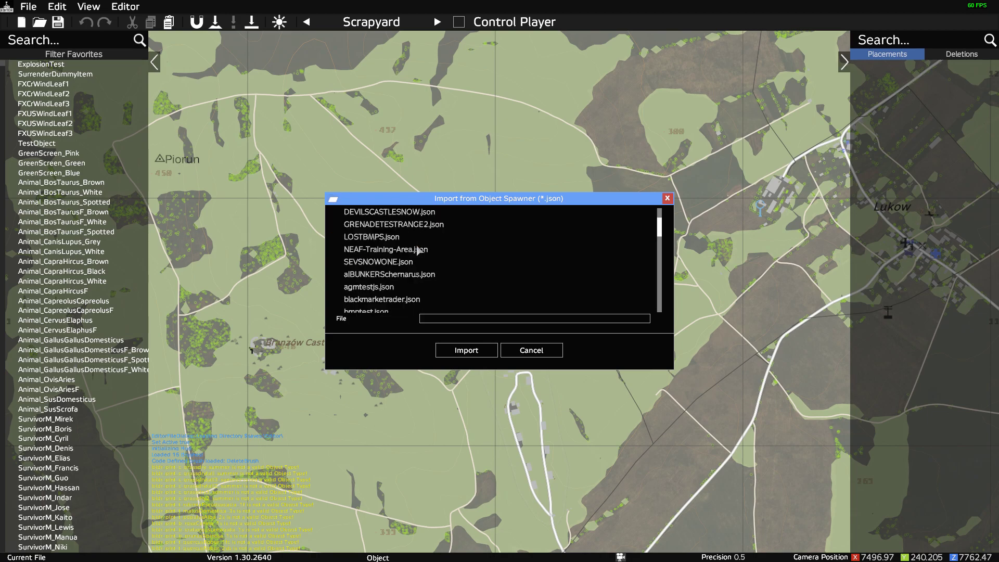
left_click(388, 287)
left_click(455, 351)
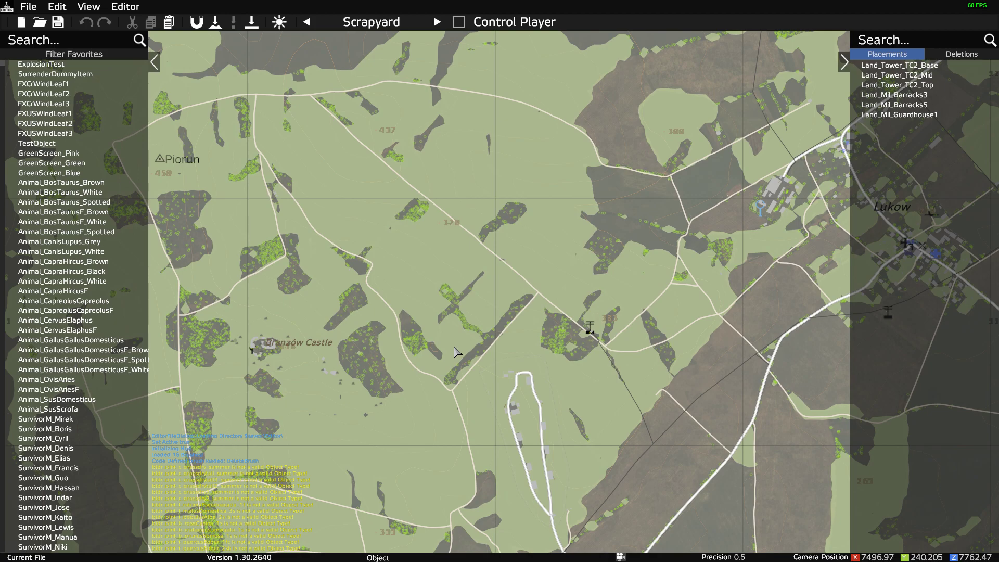
Locate the imported objects south-west of Muratyn and cut all six placements from Land_Tower_TC2_Base to Land_Mil_Guardhouse1.
scroll(532, 307, "down", 10)
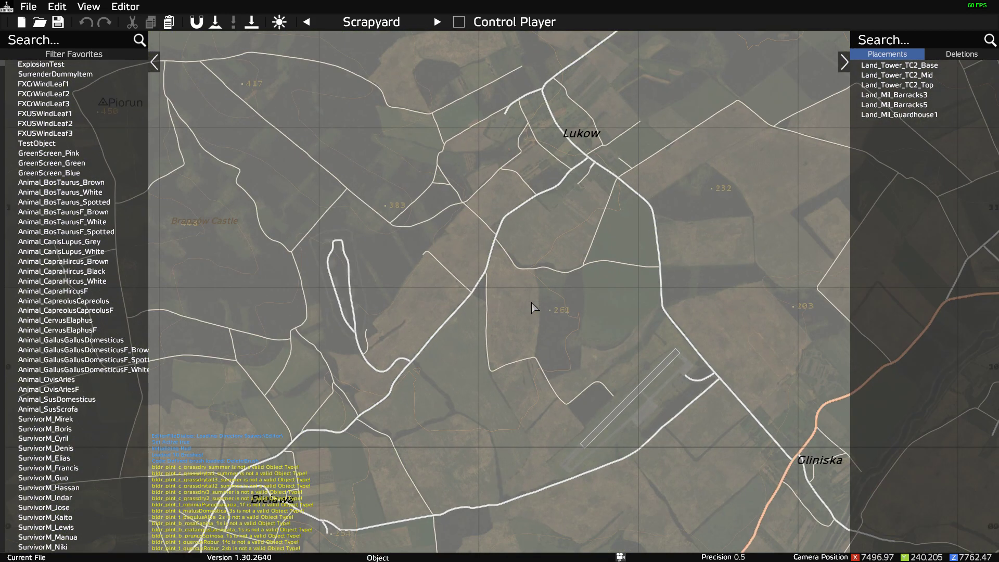
scroll(528, 312, "down", 3)
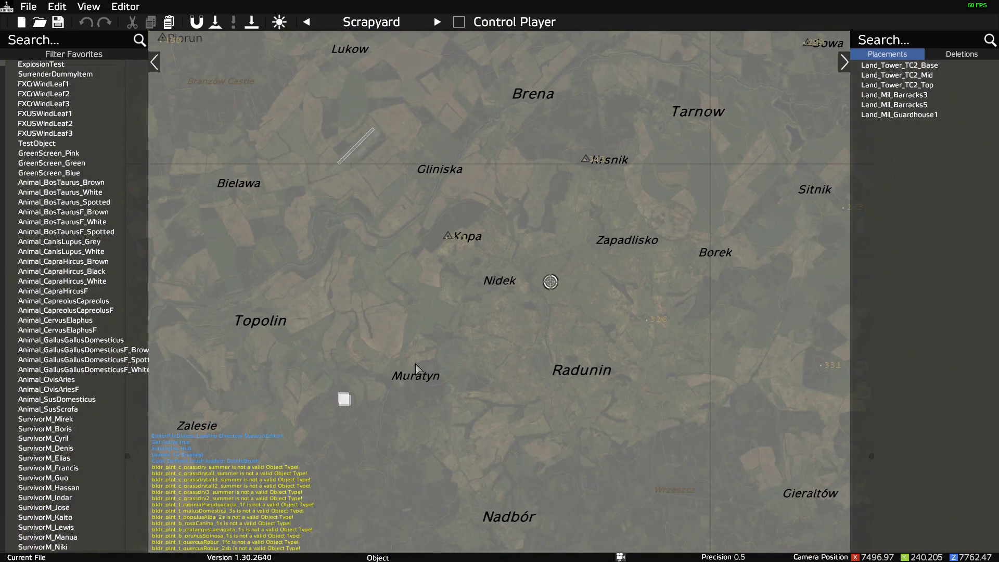
scroll(367, 397, "up", 5)
scroll(325, 413, "up", 6)
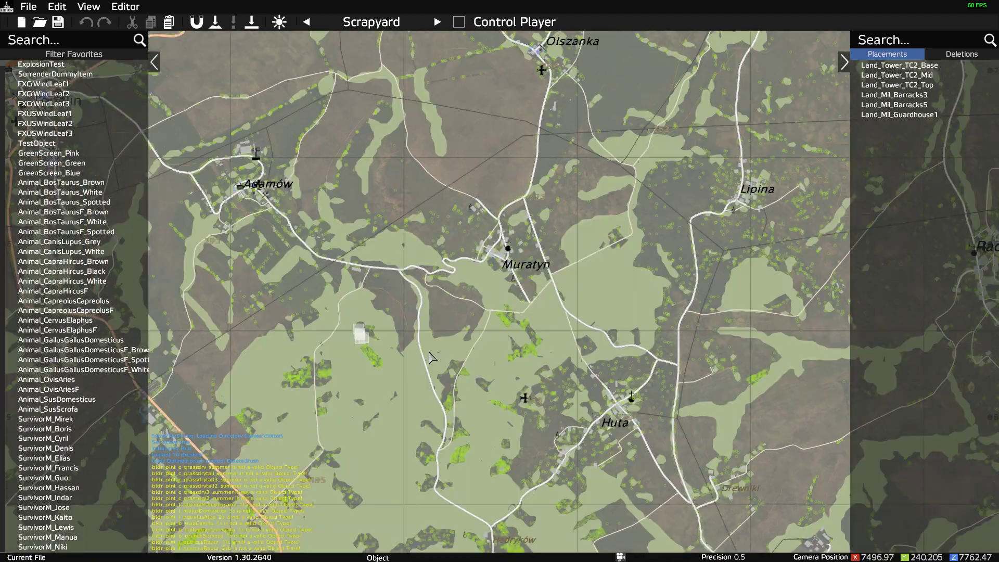
scroll(358, 346, "up", 4)
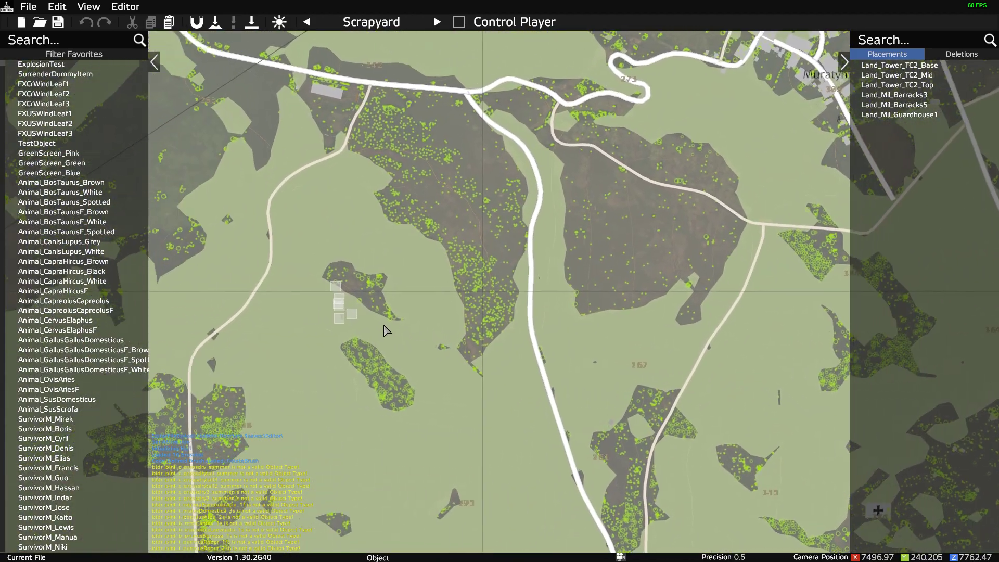
left_click(875, 71)
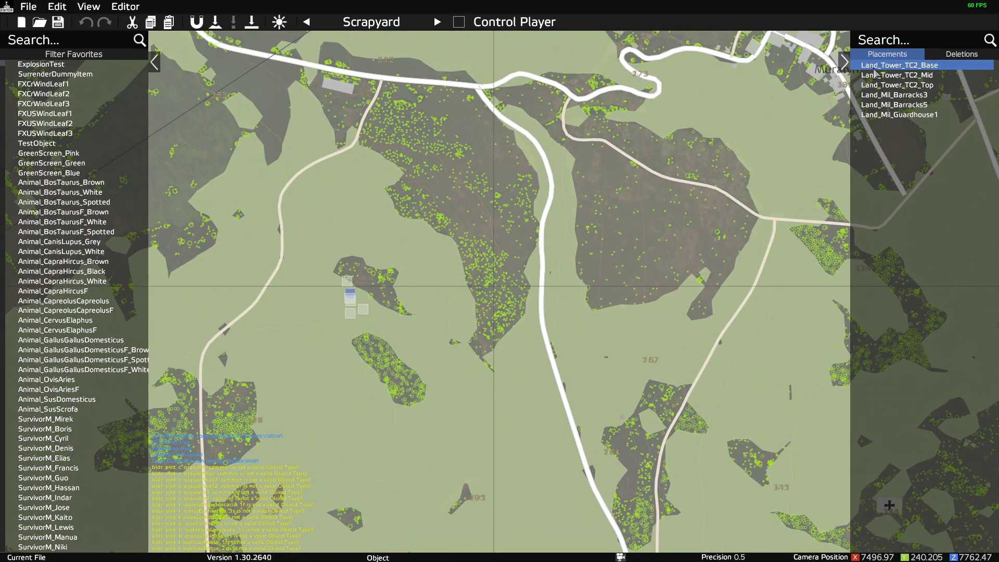
left_click(877, 116, "shift")
right_click(879, 109)
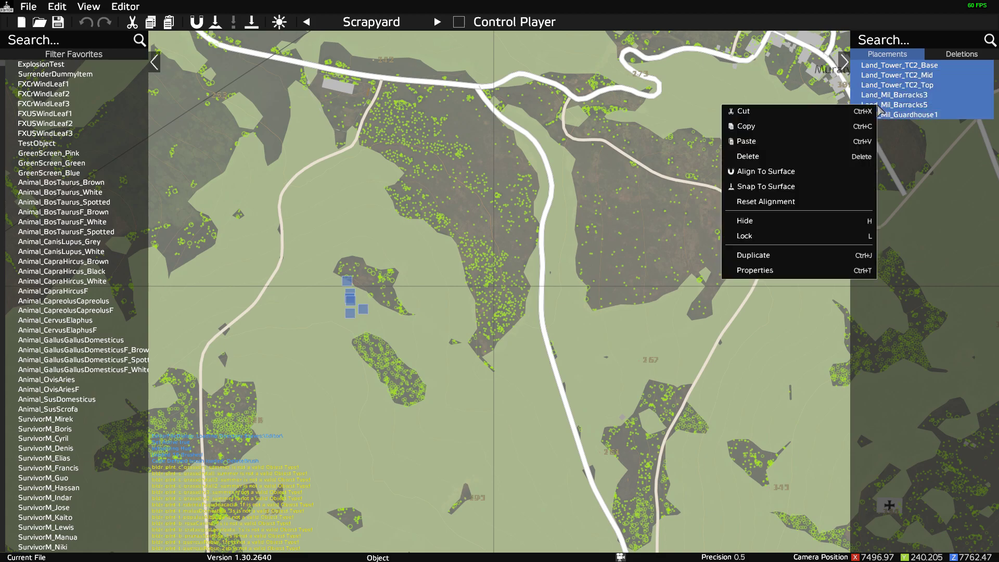
left_click(788, 113)
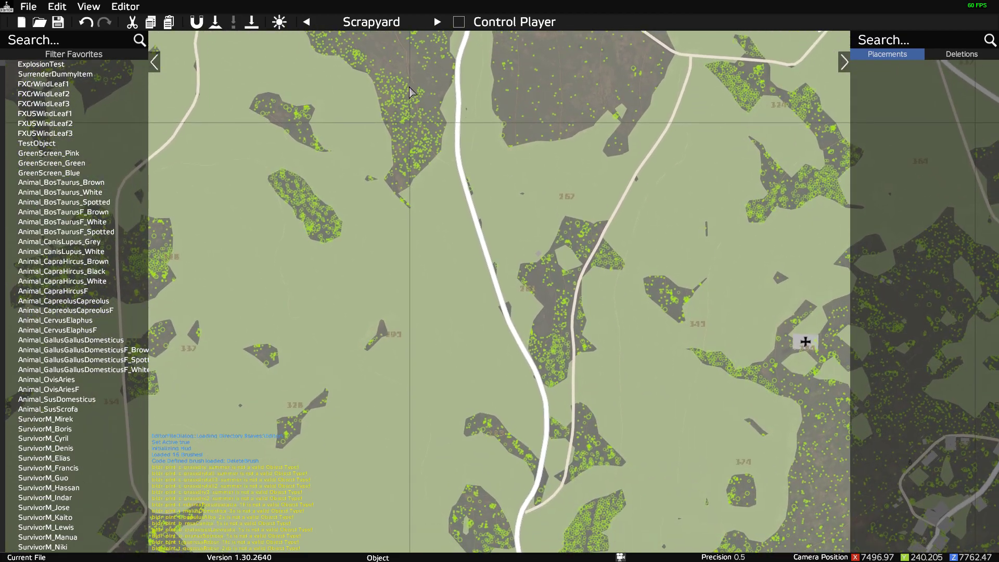
Find the airfield between Bielawa, Lukow and Gliniska on the map and move the camera to its runway.
left_click_drag(444, 199, 640, 533)
left_click_drag(350, 141, 788, 539)
left_click_drag(397, 145, 763, 502)
scroll(434, 191, "down", 3)
scroll(434, 191, "down", 3)
left_click_drag(417, 112, 585, 387)
left_click_drag(374, 213, 468, 524)
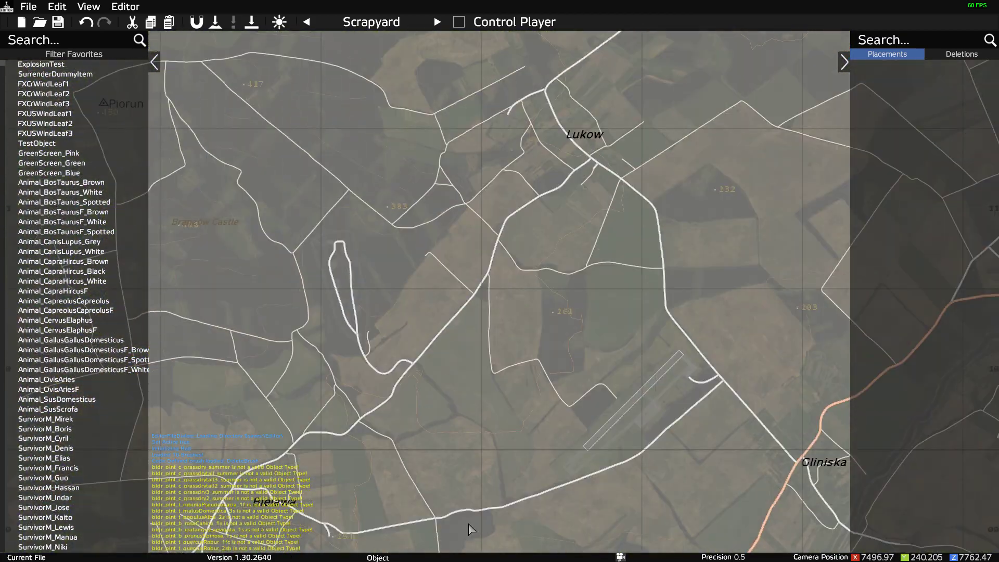
left_click_drag(444, 354, 194, 356)
scroll(272, 361, "down", 4)
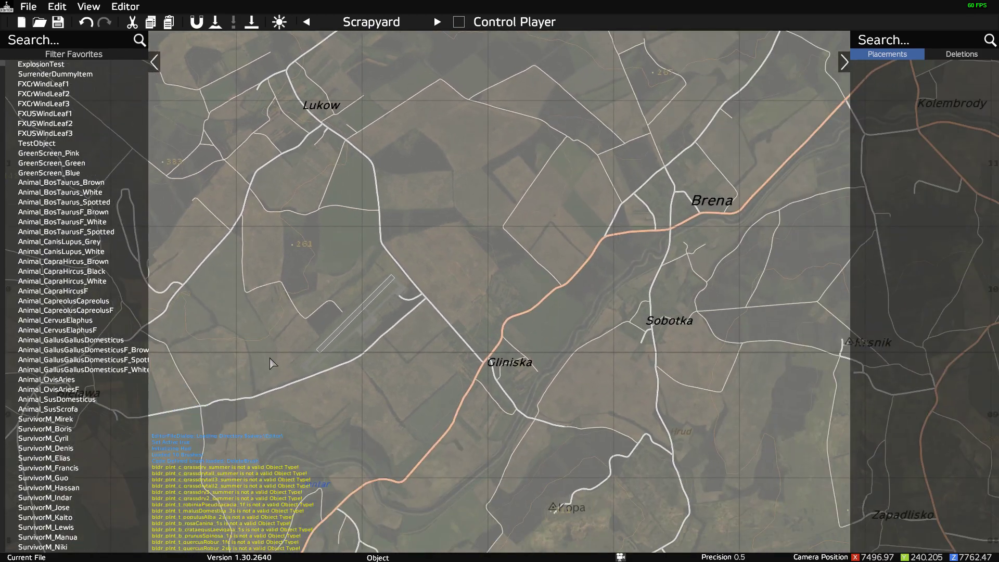
scroll(274, 368, "down", 2)
left_click_drag(303, 258, 325, 173)
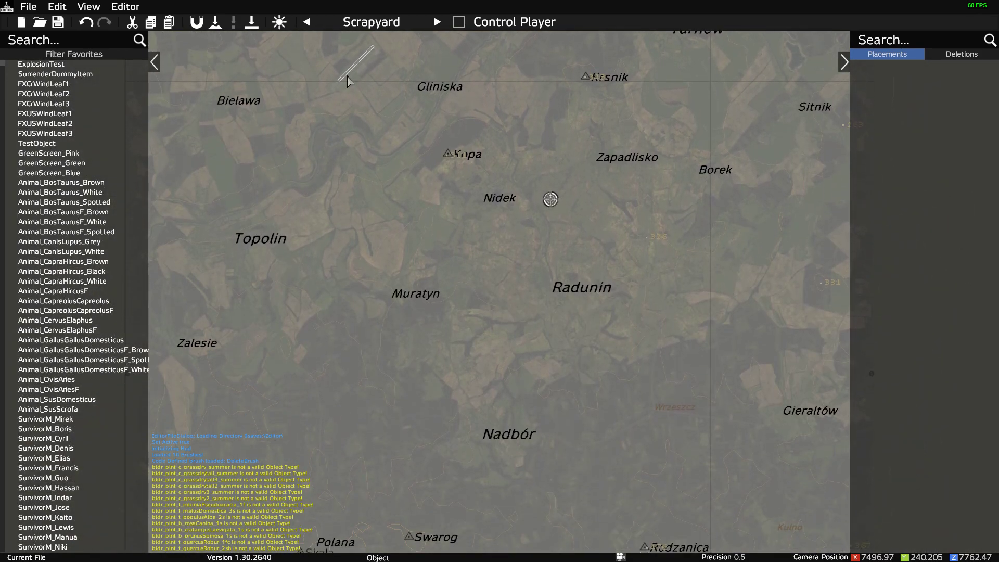
double_click(355, 67)
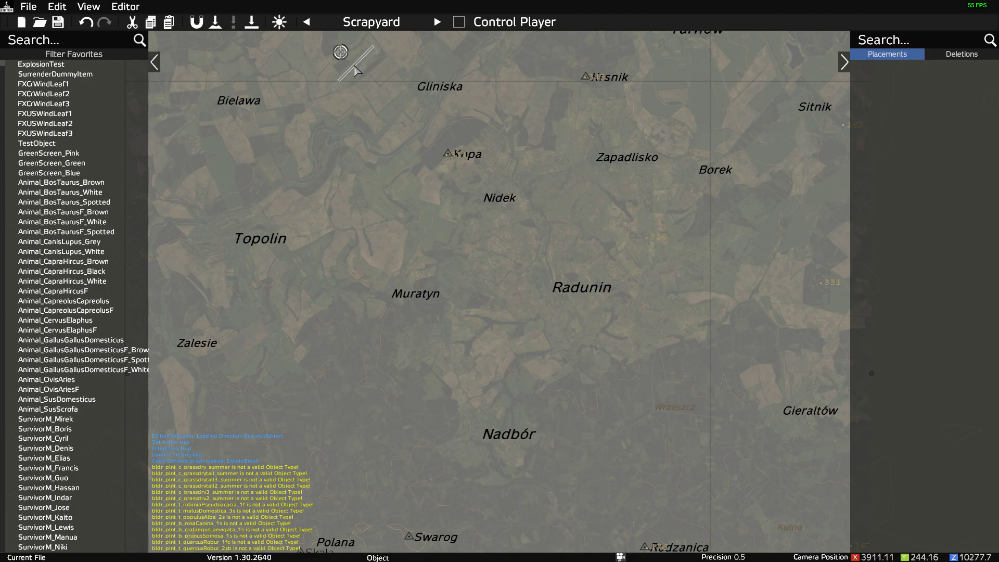
key("m")
Paste the cut tower sections and military buildings above the airfield runway, undoing the duplicate paste so only one set is kept.
right_click_drag(350, 79, 437, 265)
key("q")
key("w")
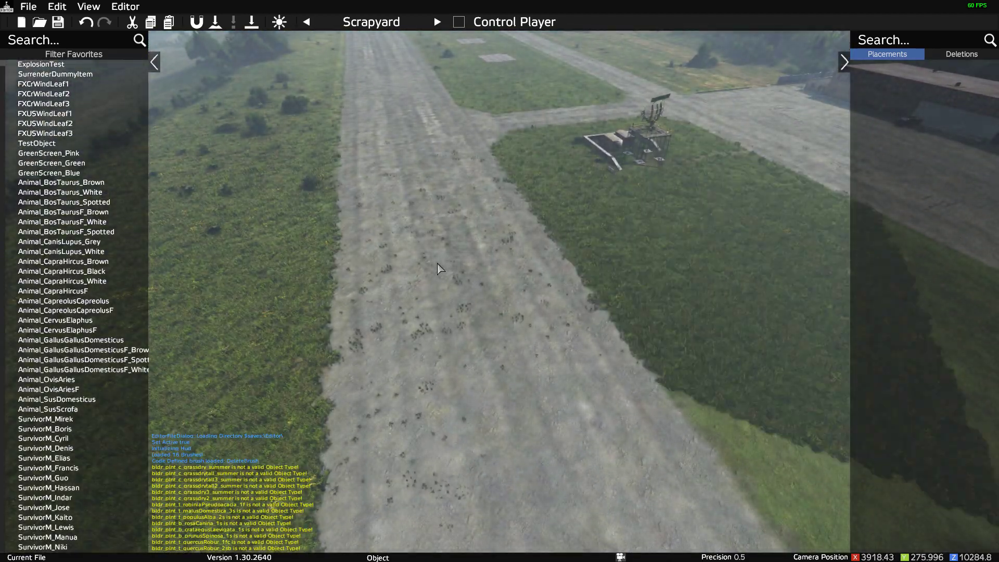
right_click_drag(438, 265, 451, 275)
key("s")
scroll(452, 279, "down", 5)
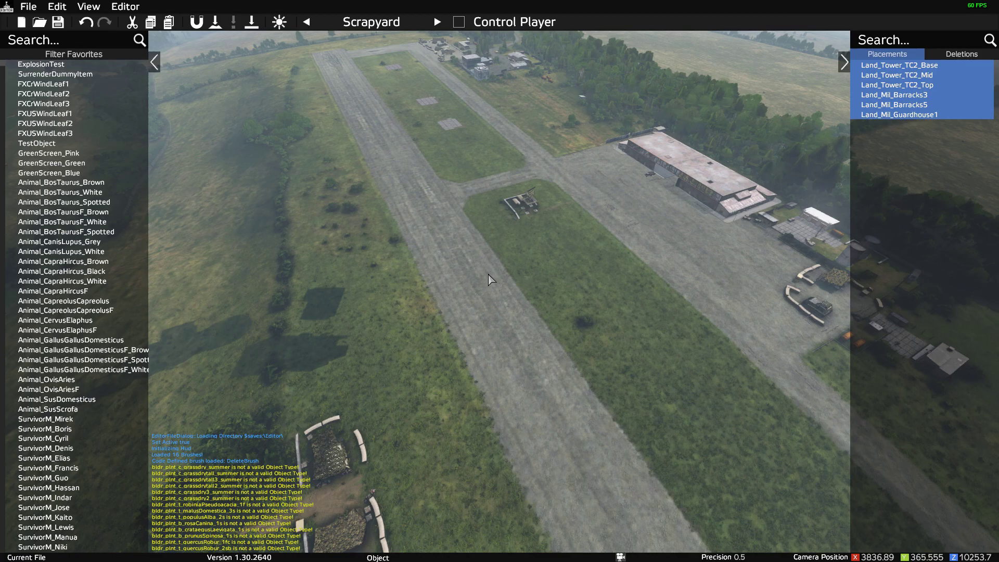
key("ctrl+v")
right_click_drag(462, 283, 448, 144)
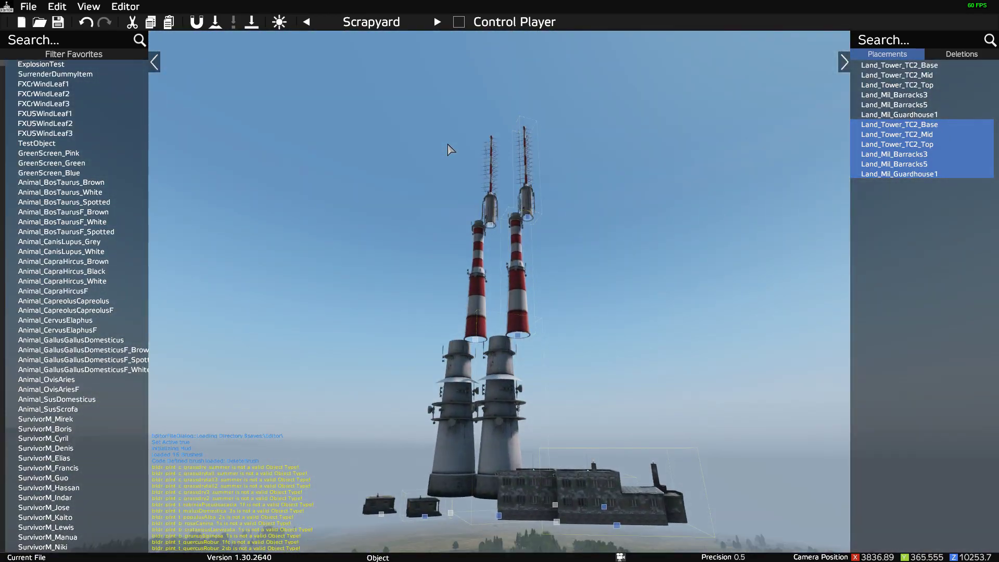
left_click(86, 22)
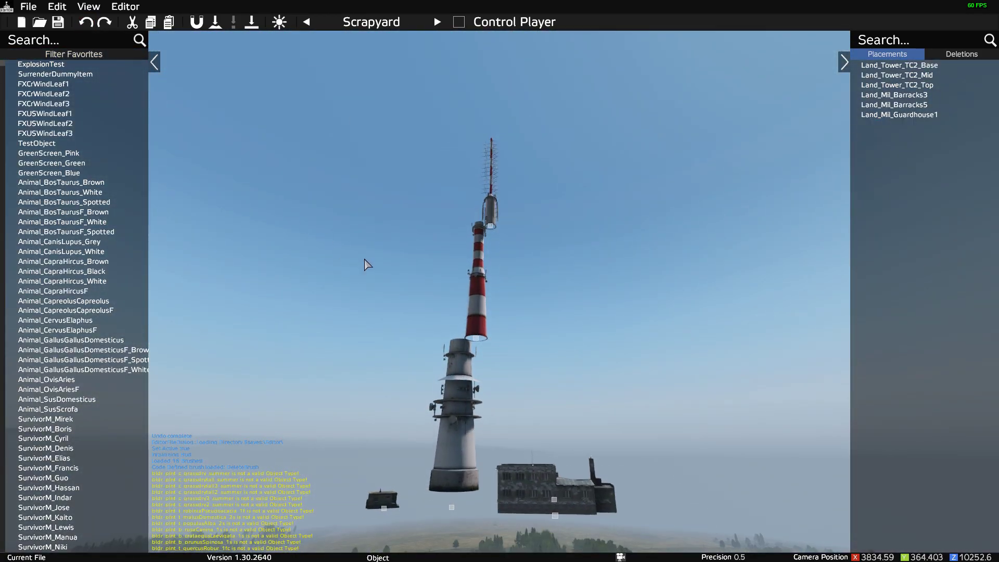
Lower the tower's base and middle sections together with both barracks and the guardhouse onto the runway.
left_click_drag(381, 246, 634, 523)
key("s")
right_click_drag(652, 468, 498, 323)
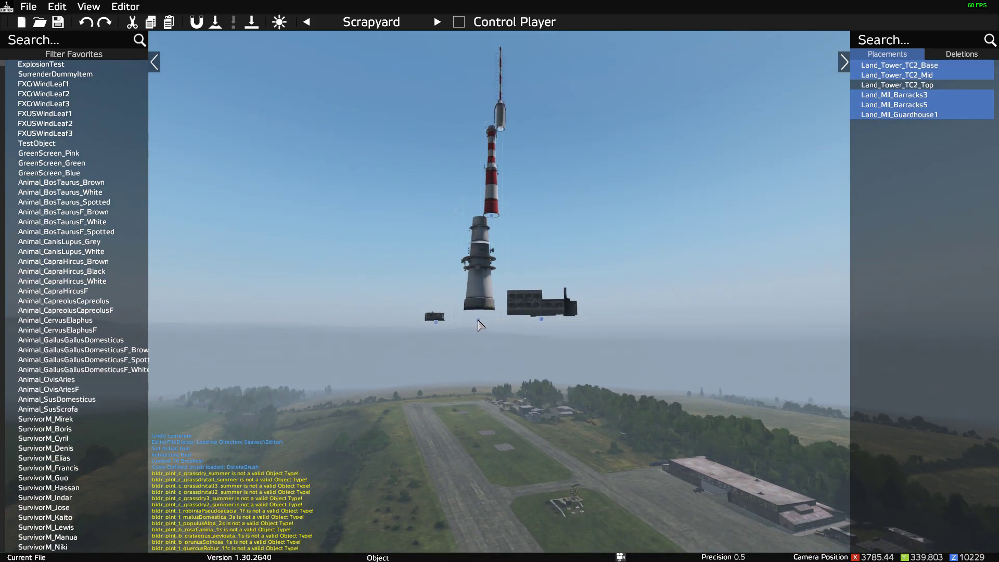
left_click_drag(478, 324, 490, 554)
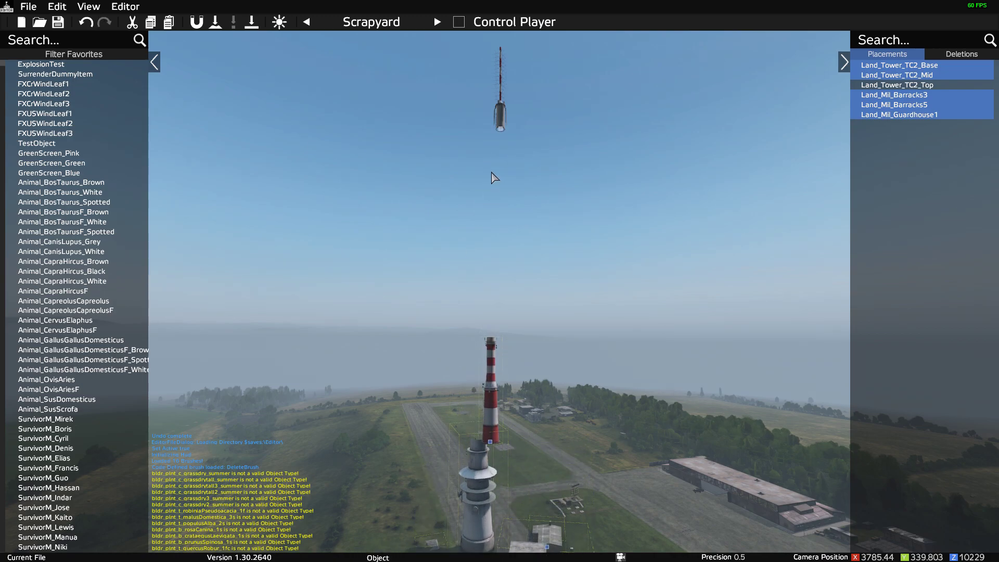
Move Land_Tower_TC2_Top down to just above the upper end of the tower's middle section.
left_click(502, 129)
left_click_drag(502, 134, 492, 351)
mouse_move(608, 481)
right_mouse_down()
mouse_move(569, 379)
mouse_move(614, 465)
right_mouse_up()
key("w")
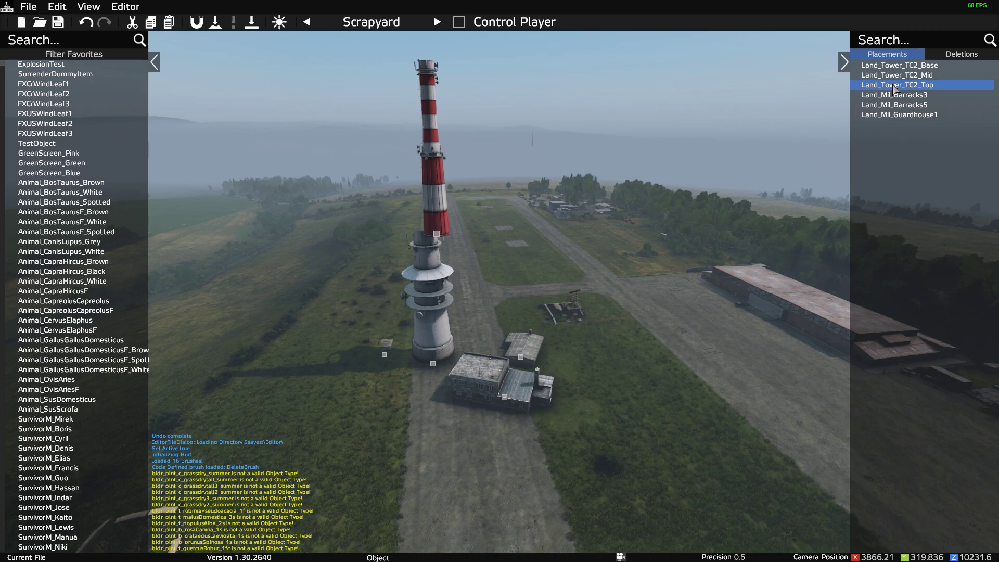
left_click_drag(568, 228, 441, 74)
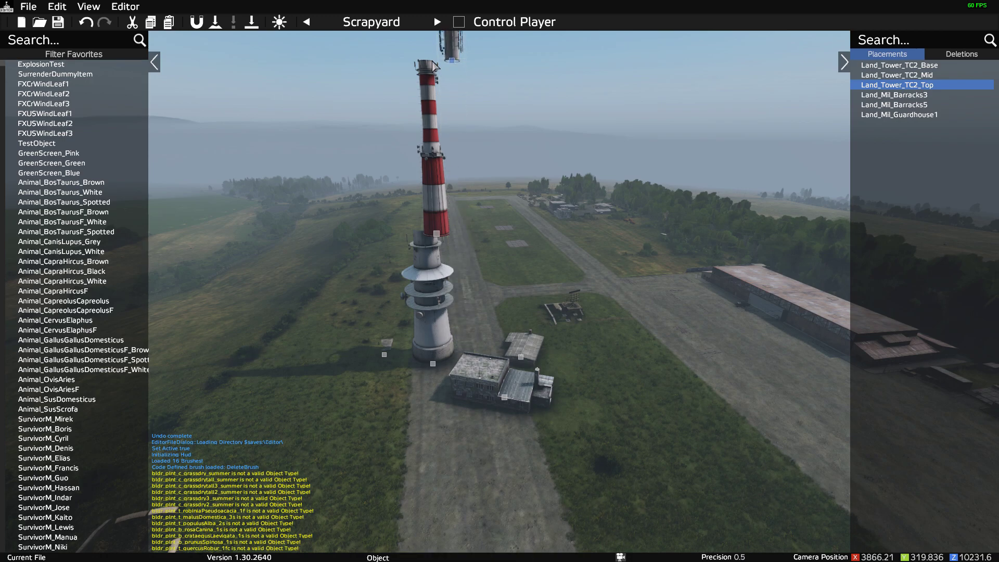
left_click(518, 221)
Move Land_Tower_TC2_Mid so that it lines up with the top of Land_Tower_TC2_Base.
key("d")
right_click_drag(541, 286, 586, 314)
key("w")
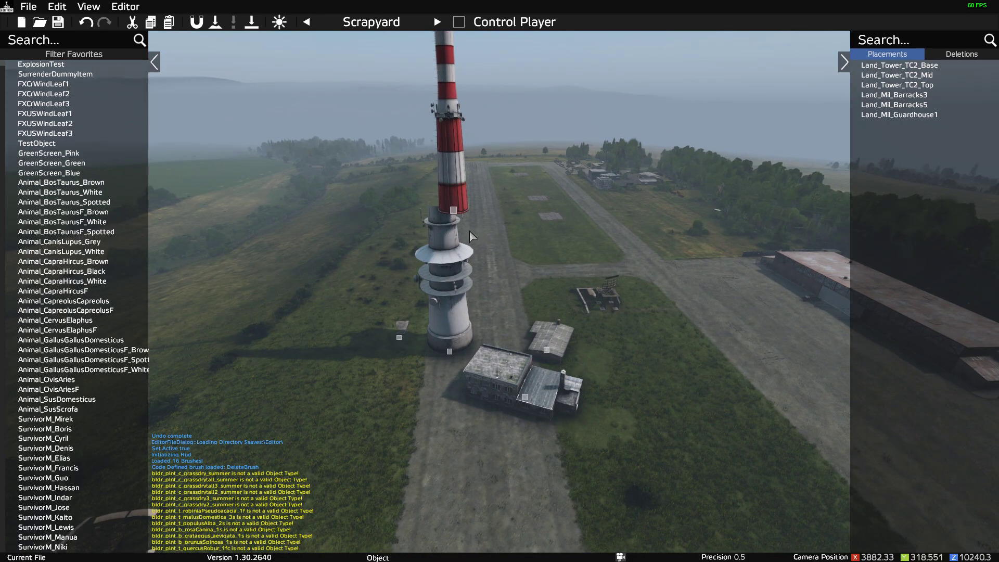
left_click(452, 214)
key("Escape")
left_click(451, 212)
left_click_drag(452, 213, 449, 216)
left_click_drag(449, 216, 456, 214)
key("Left")
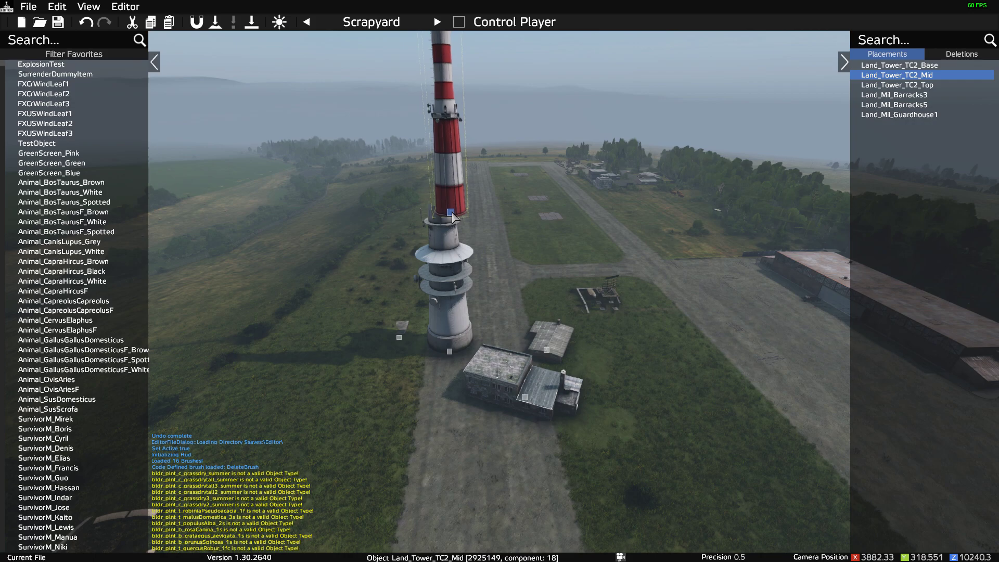
left_click_drag(452, 213, 452, 214)
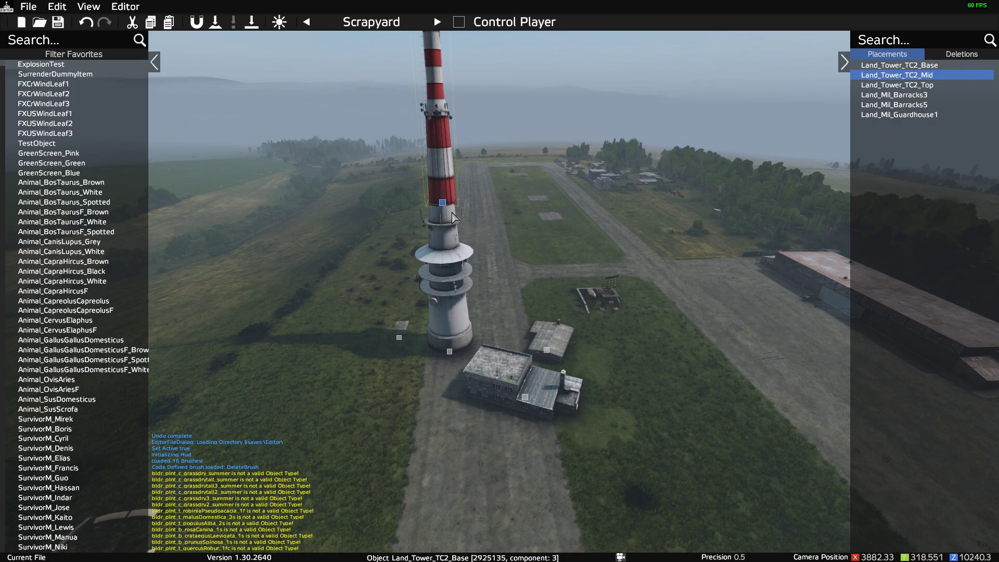
left_click(536, 260)
Inspect the placed tower and buildings from several sides and view the available export formats, including Object Spawner JSON.
right_click_drag(539, 262, 476, 260)
key("d")
key("d")
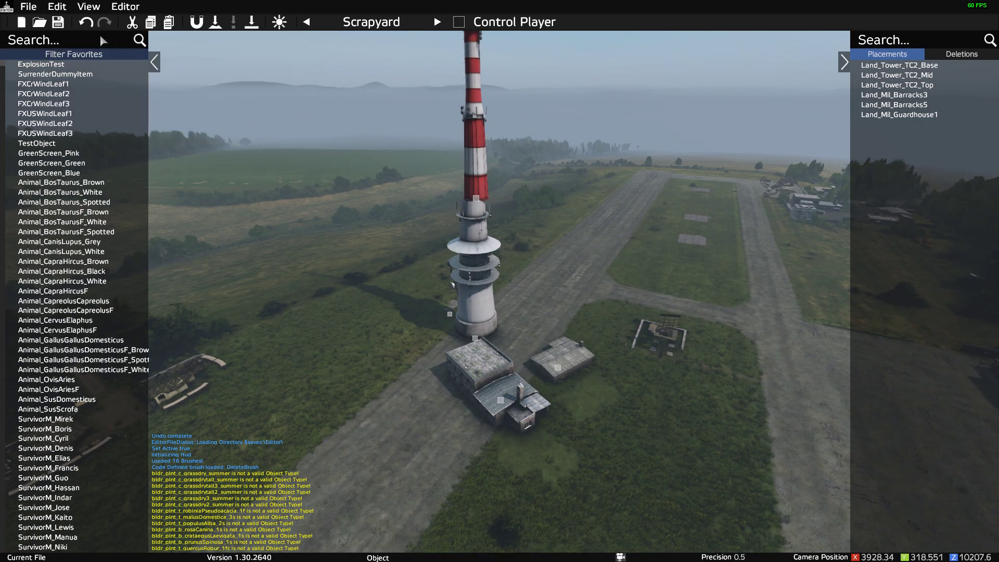
left_click(29, 6)
mouse_move(89, 130)
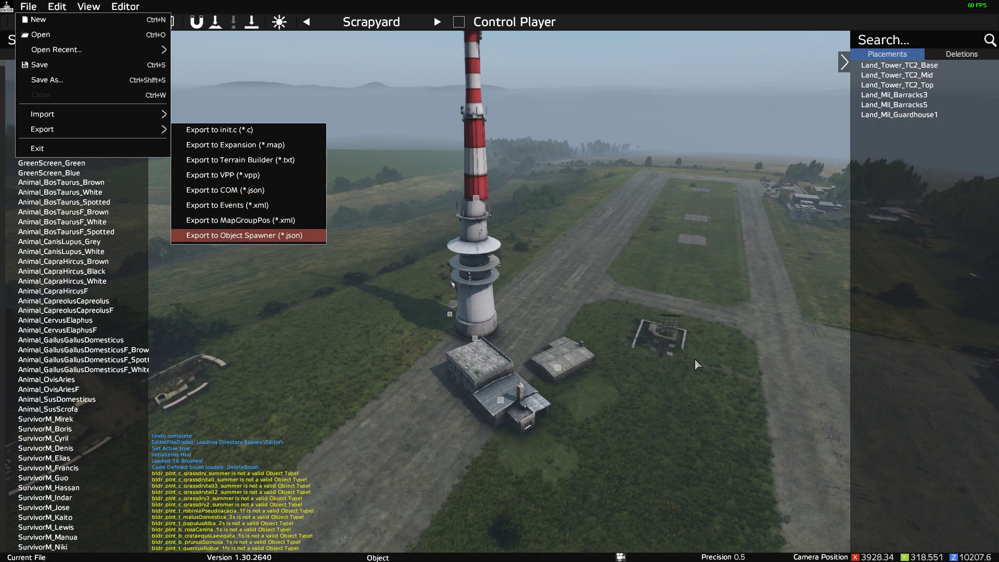
right_click_drag(696, 359, 688, 335)
key("w")
key("q")
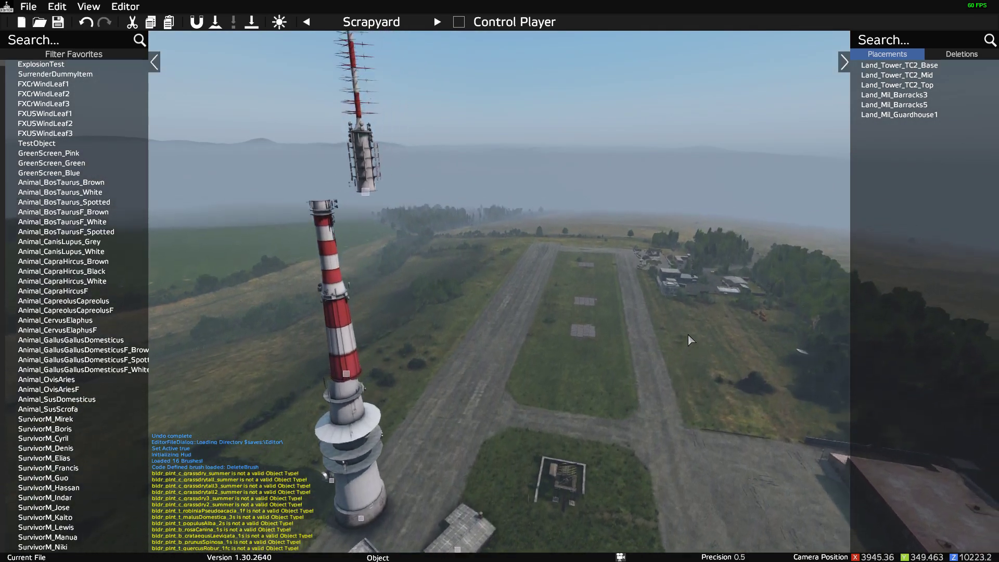